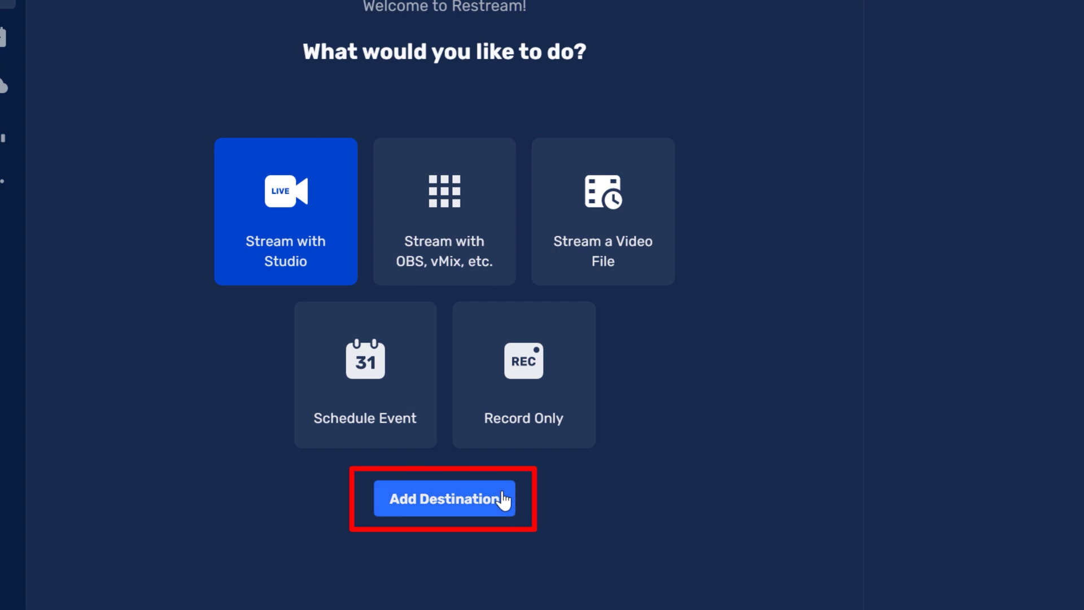
Dismiss the Platforms list and launch the browser-based Live Studio with Stream with Studio.
left_click(317, 367)
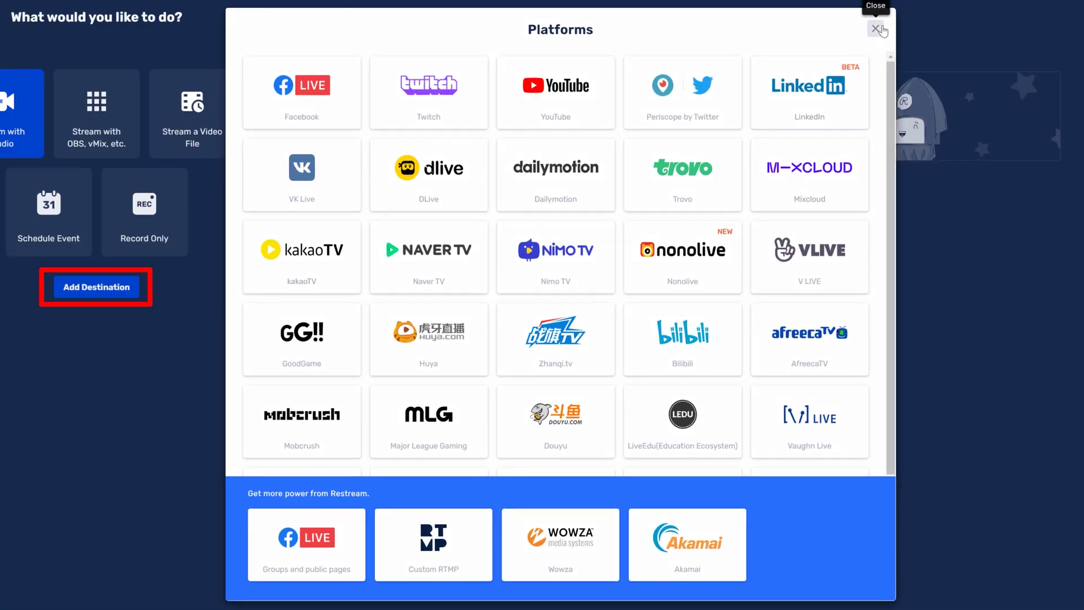
left_click(877, 29)
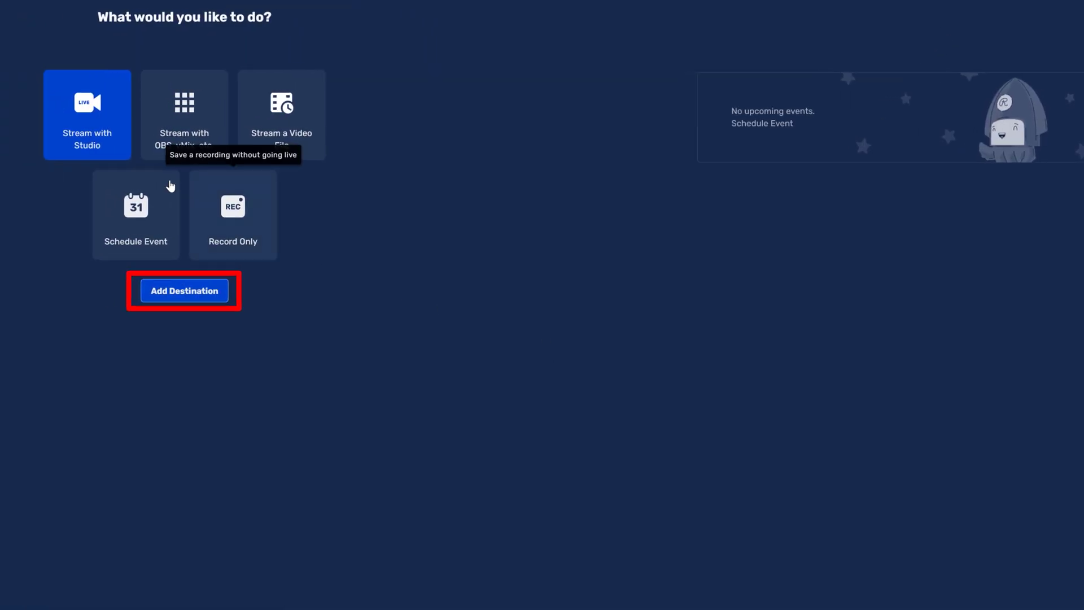
left_click(99, 142)
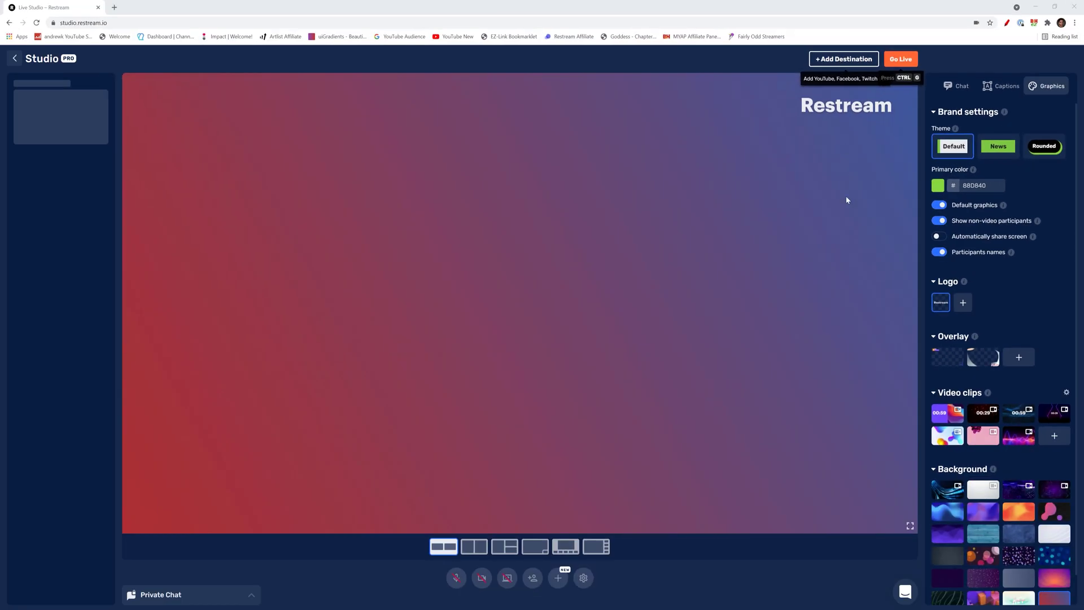
Add a new destination from the studio and pick the YouTube platform card.
left_click(846, 60)
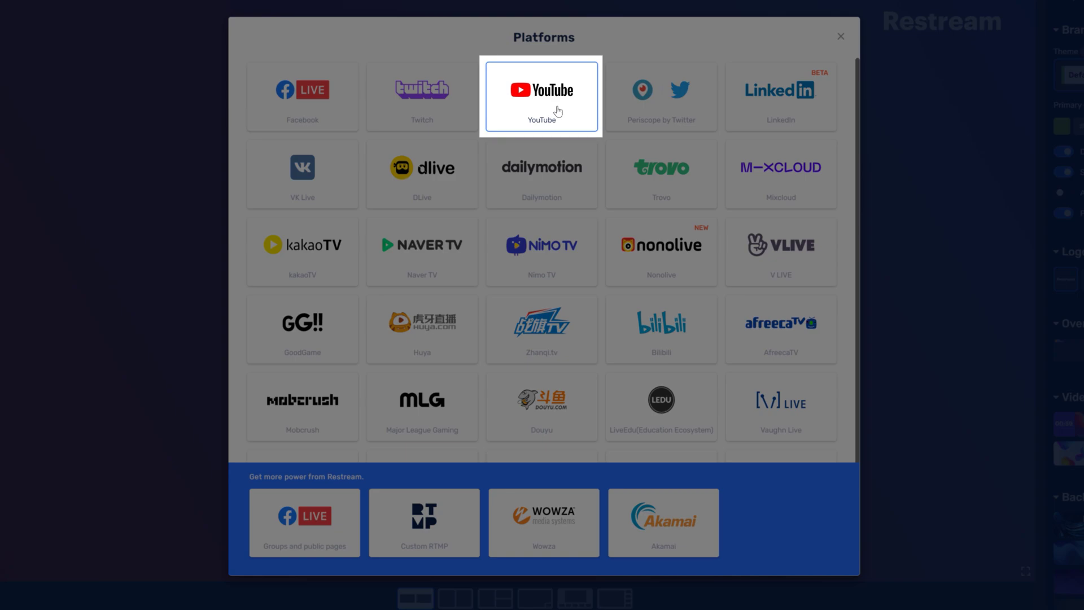
left_click(558, 112)
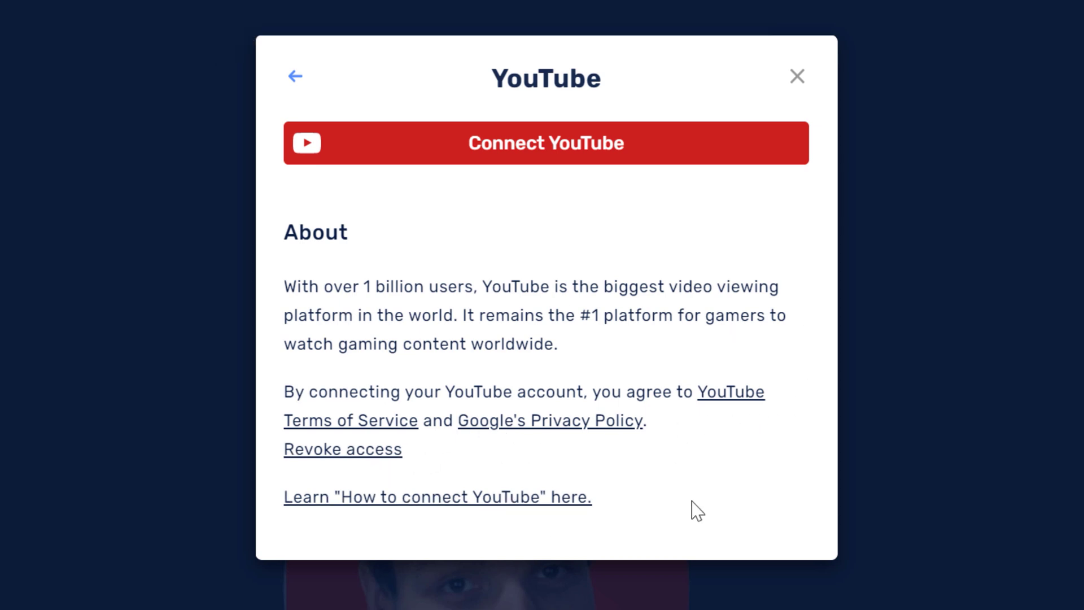
Connect YouTube: sign in with the Google account, choose the channel, and allow Restream access.
left_click(595, 146)
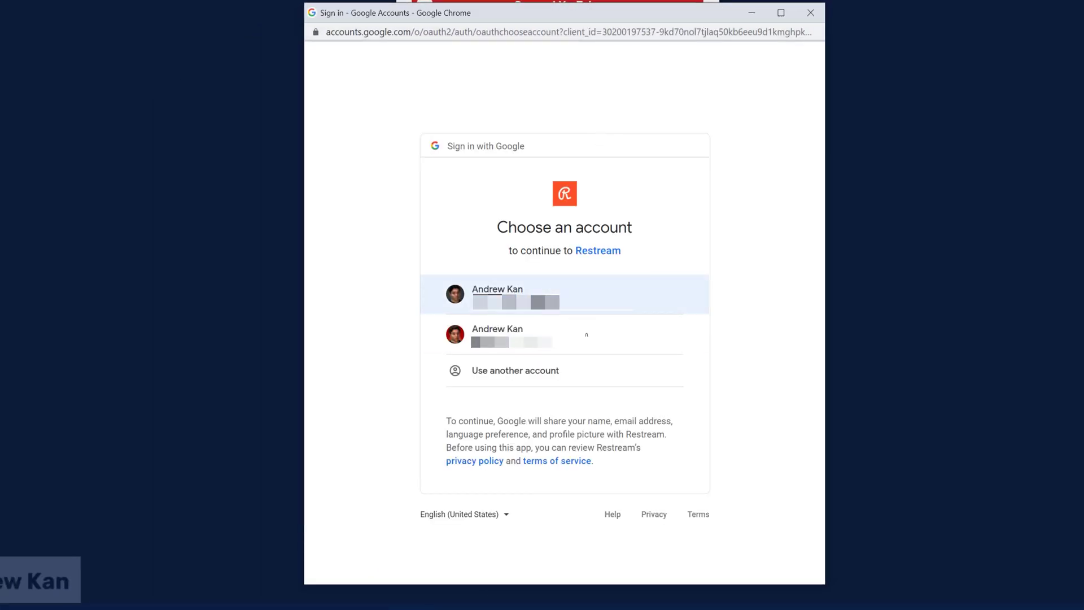
left_click(591, 352)
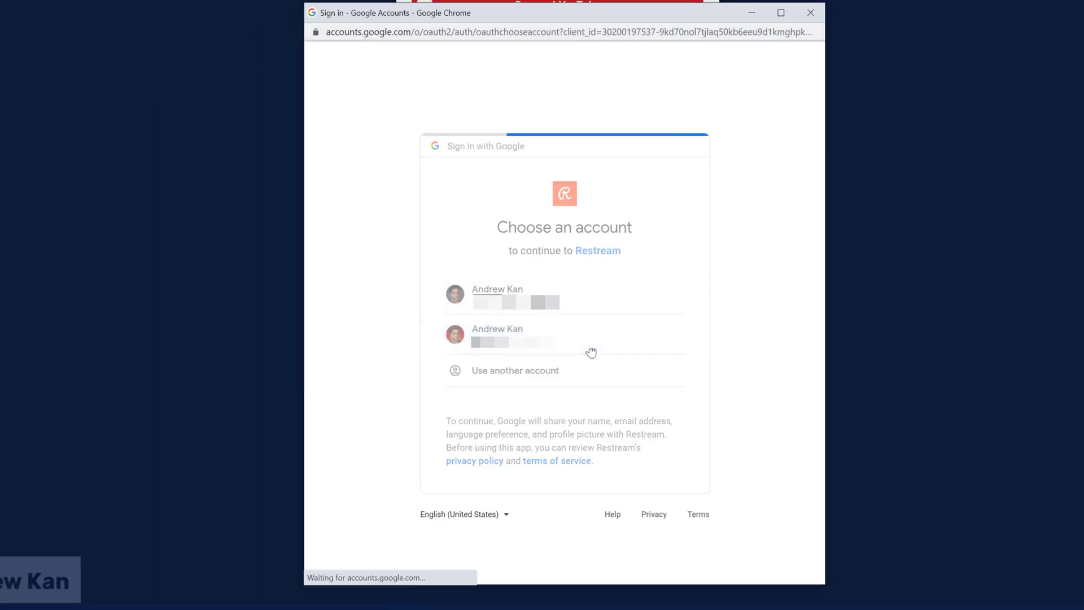
left_click(591, 291)
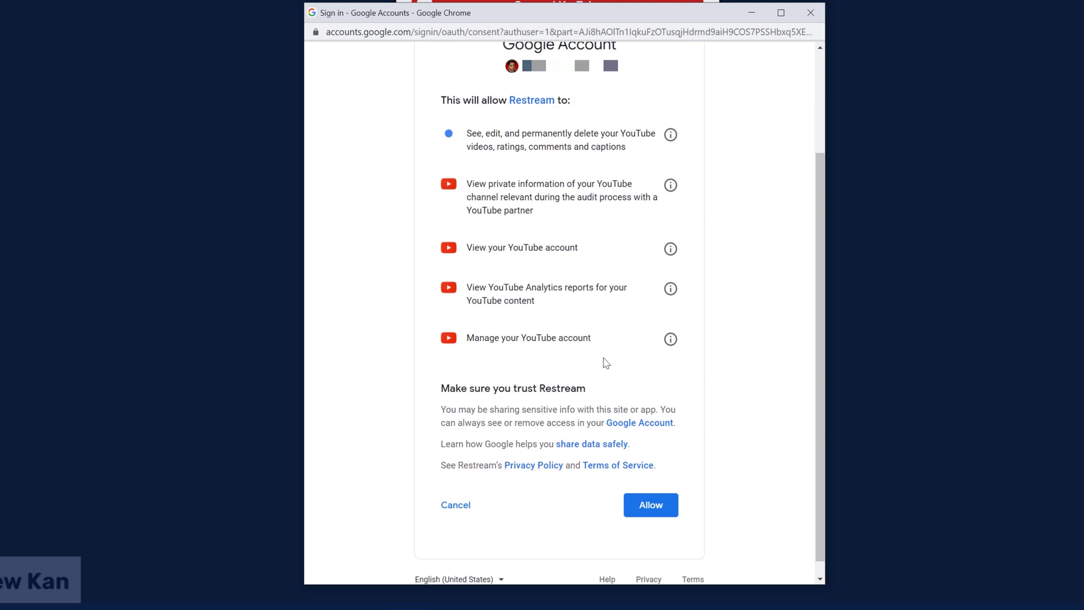
left_click(648, 509)
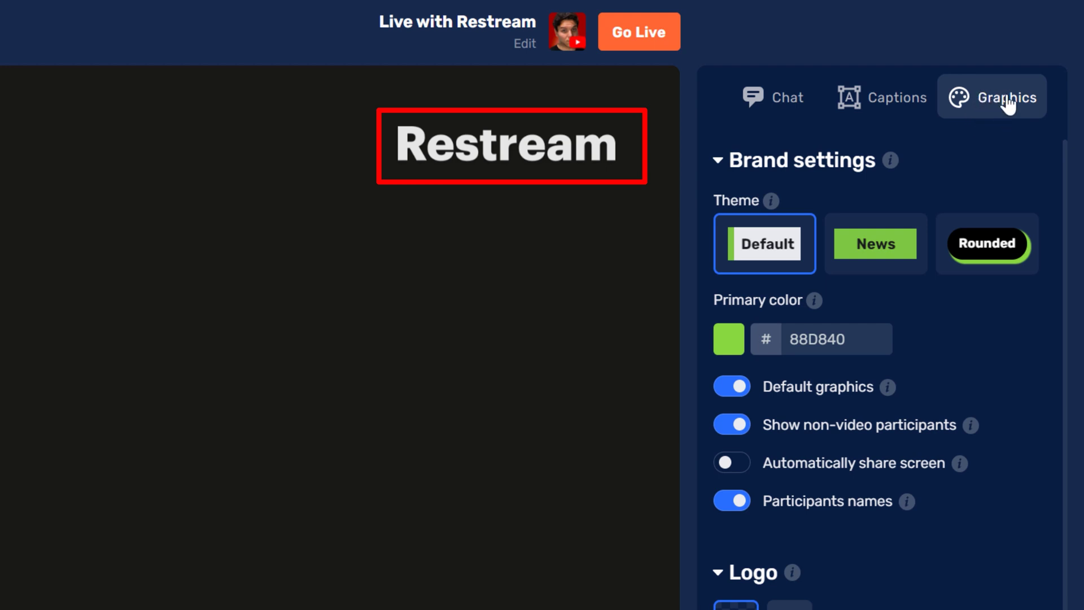
Toggle the Restream logo tile's visibility off, on, and finally off to hide it.
mouse_move(737, 607)
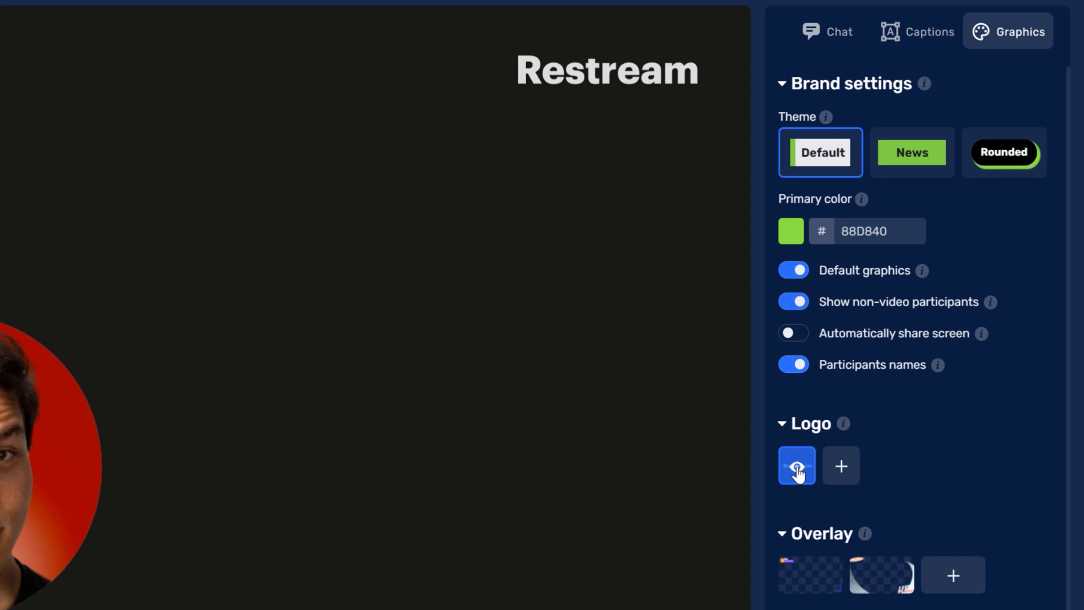
left_click(797, 469)
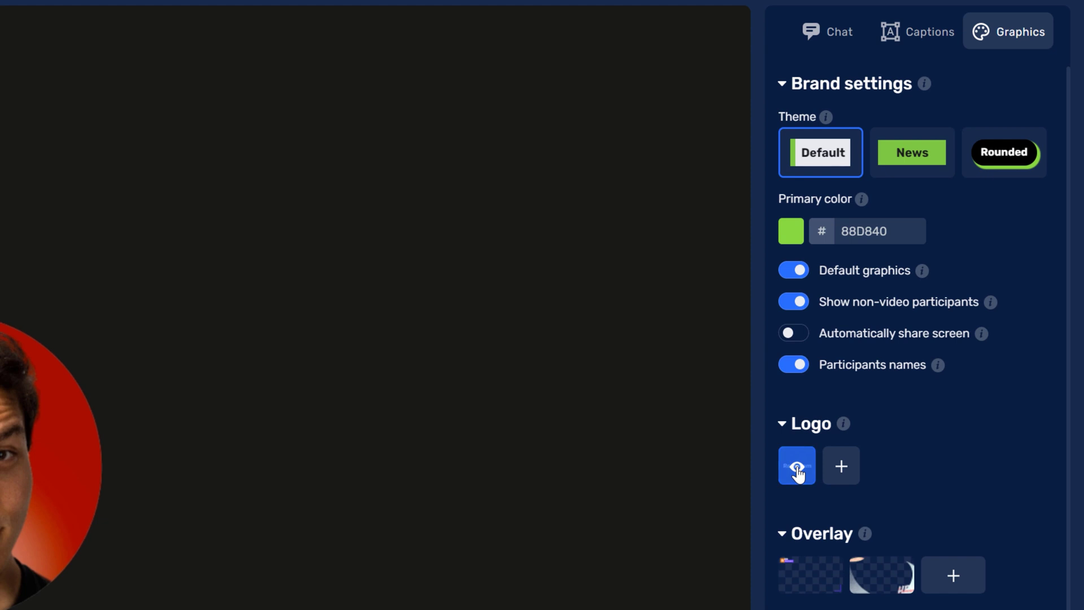
left_click(797, 469)
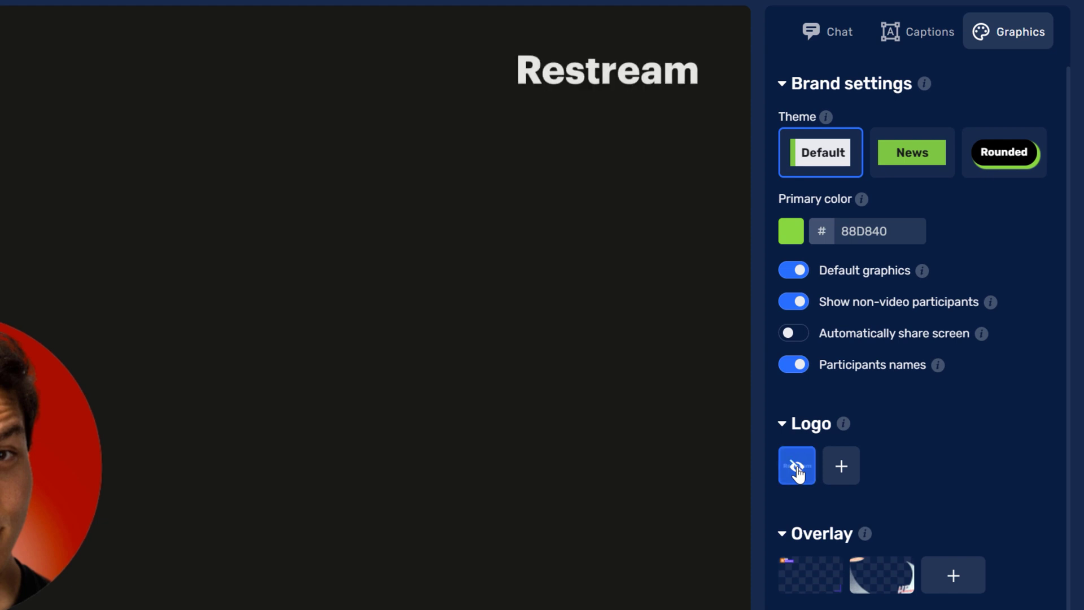
left_click(797, 469)
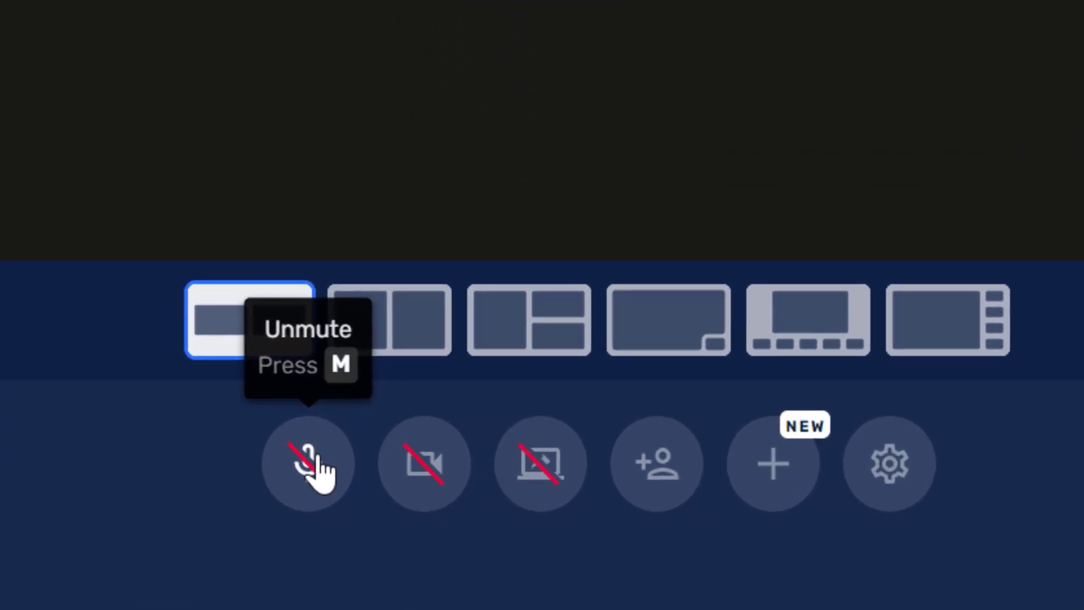
left_click(313, 466)
key("m")
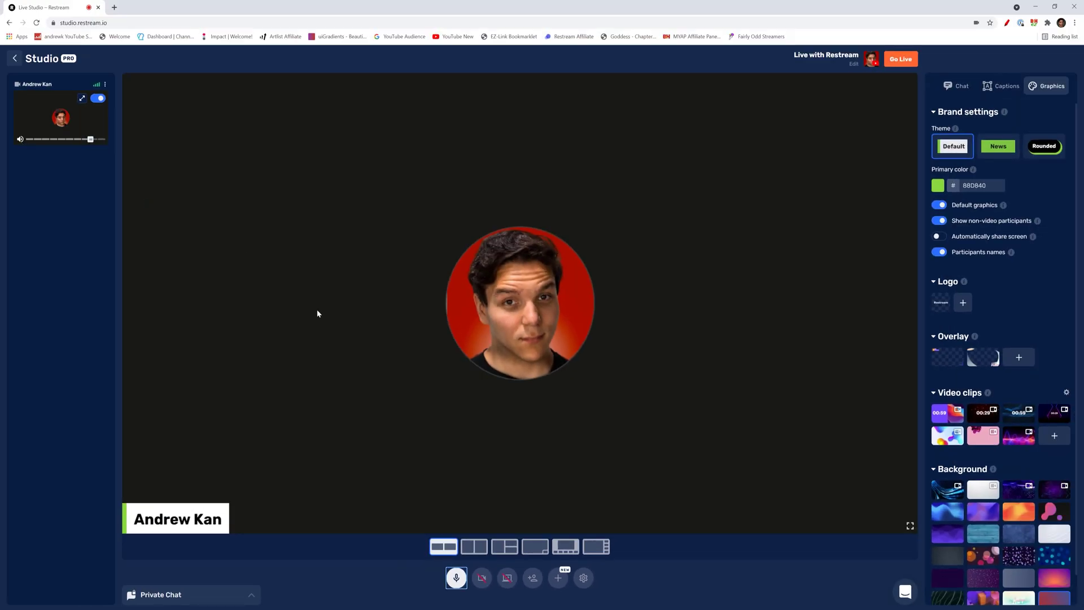
left_click(483, 578)
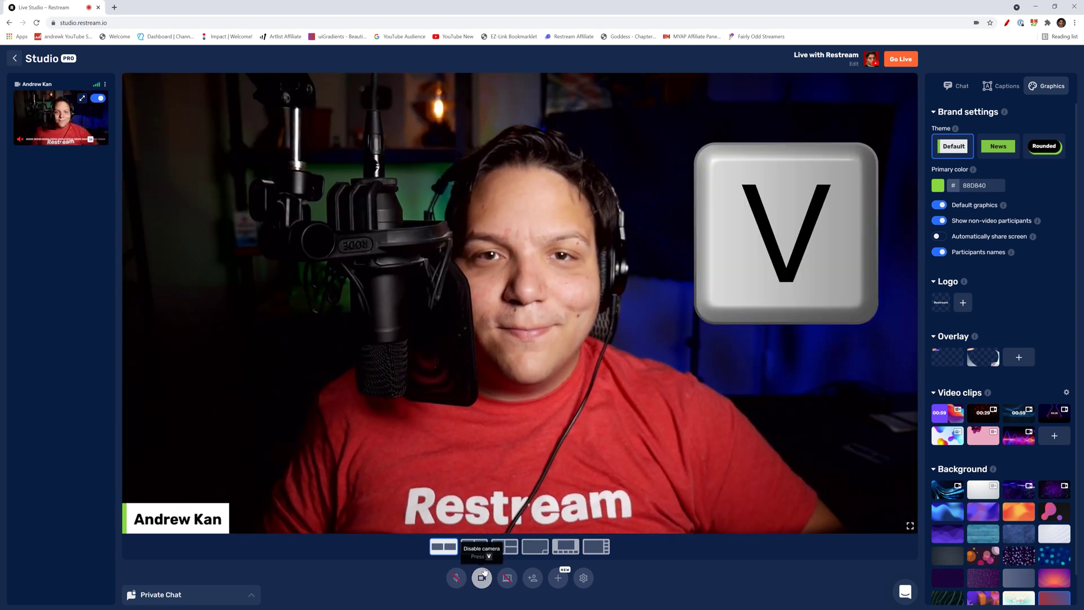
key("v")
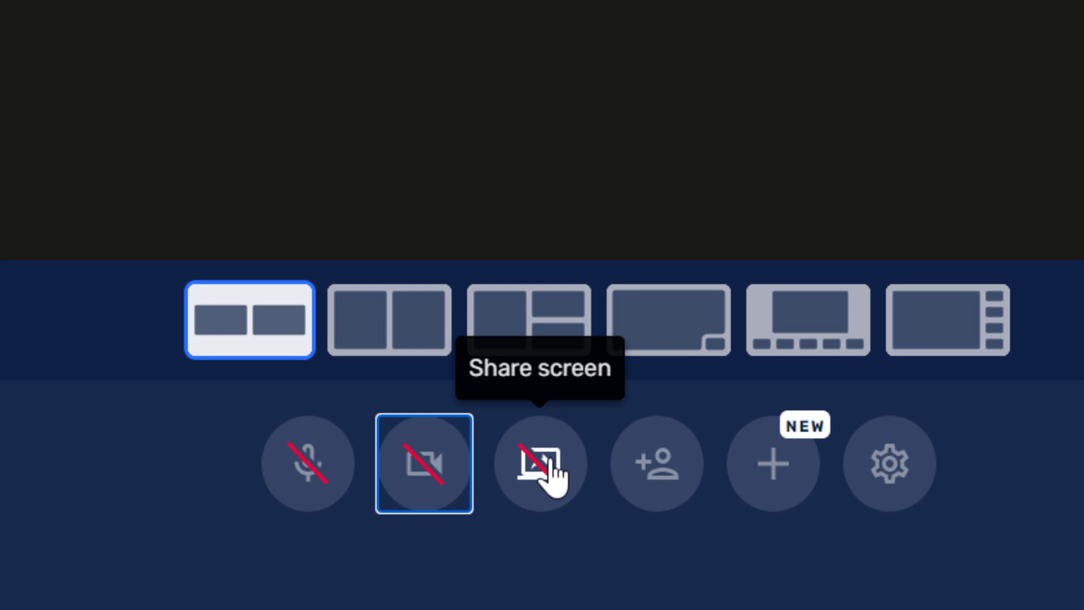
left_click(542, 464)
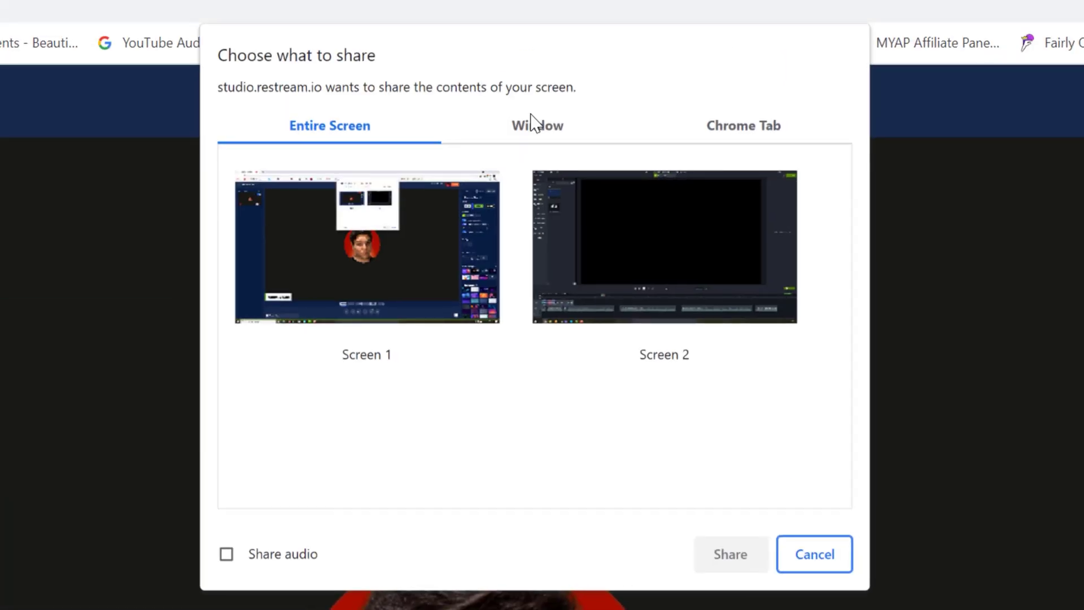
left_click(535, 124)
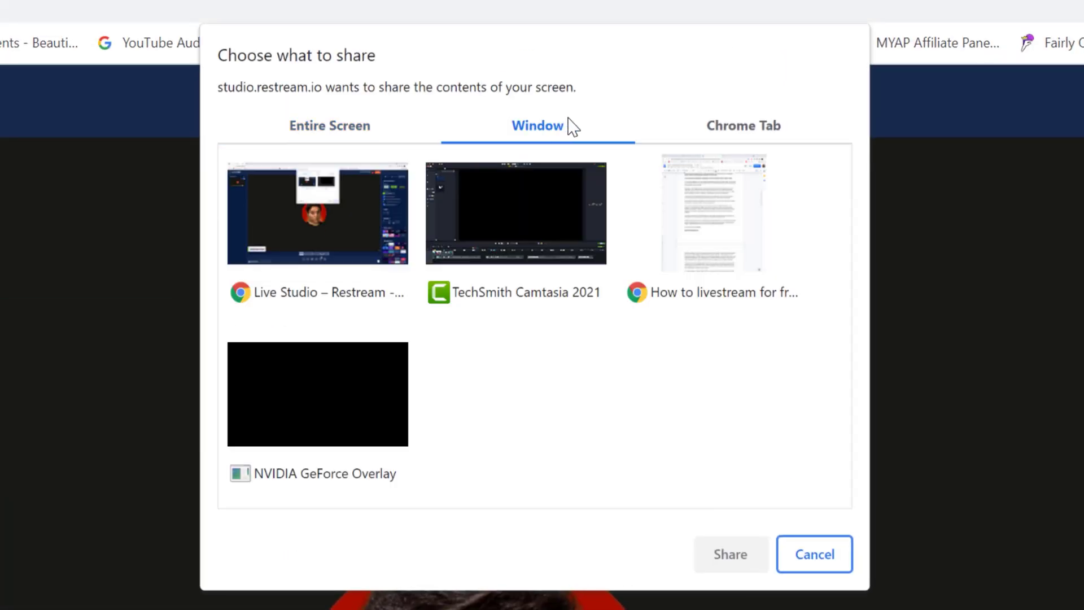
left_click(715, 130)
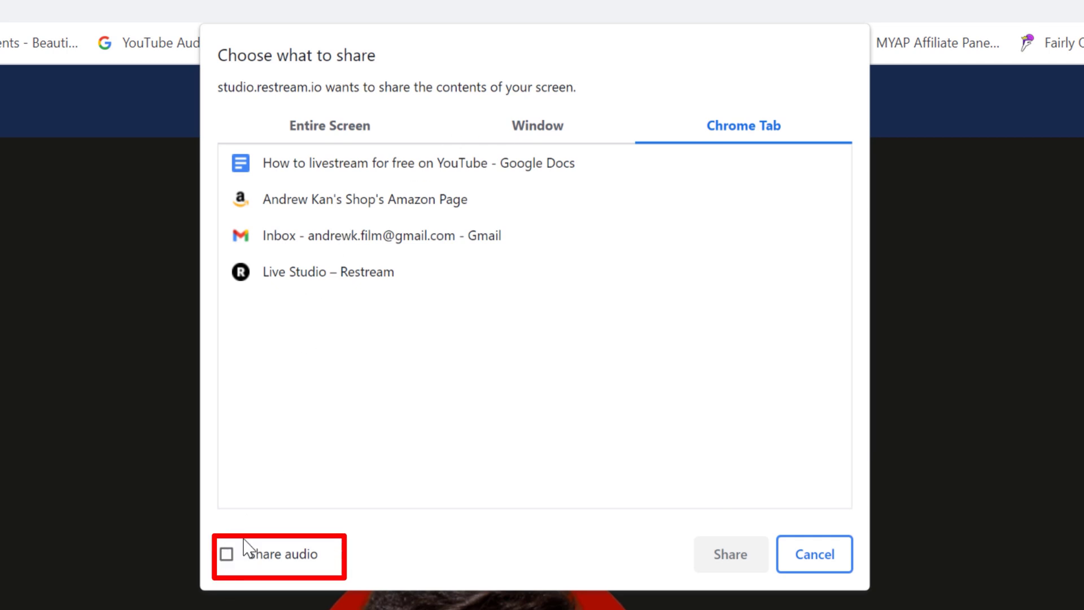
left_click(813, 557)
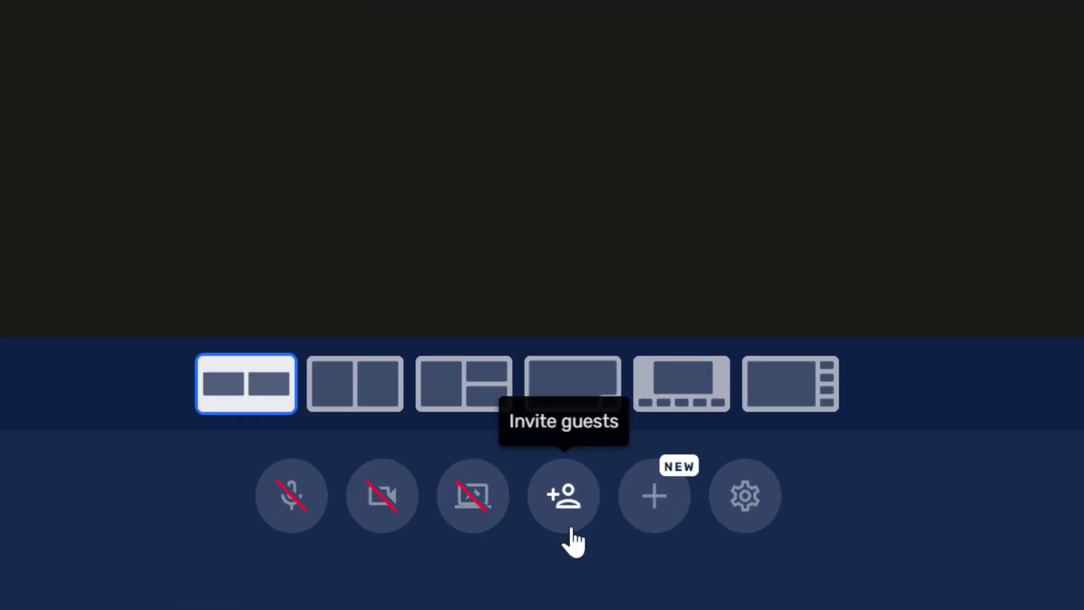
Get the guest invitation link so extra camera sources can join.
left_click(592, 494)
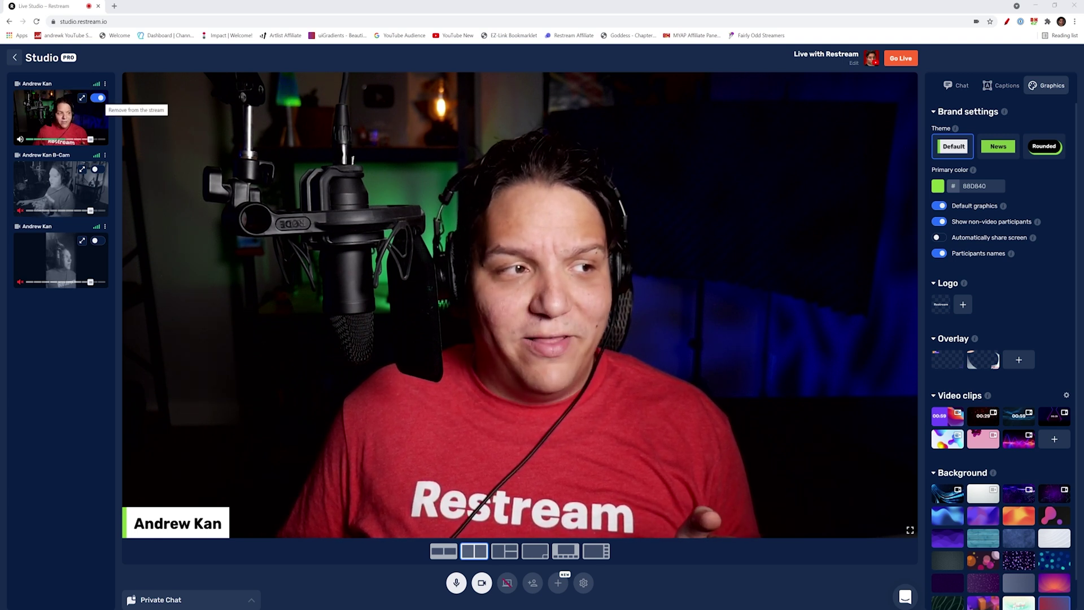
Toggle the main camera off and on, add B-Cam, maximize it, then restore all three feeds.
left_click(98, 98)
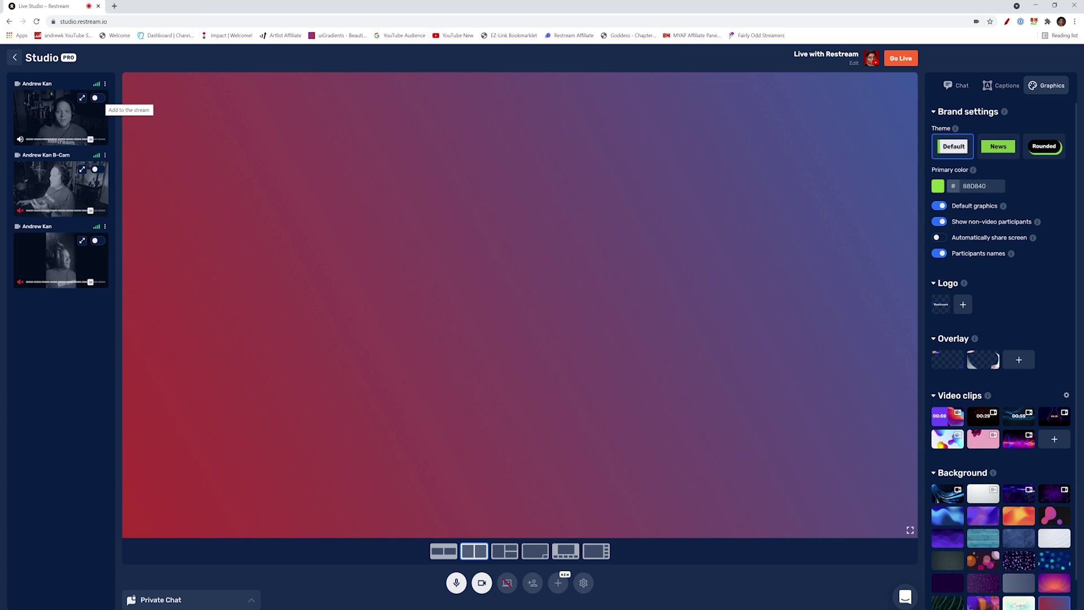
left_click(99, 98)
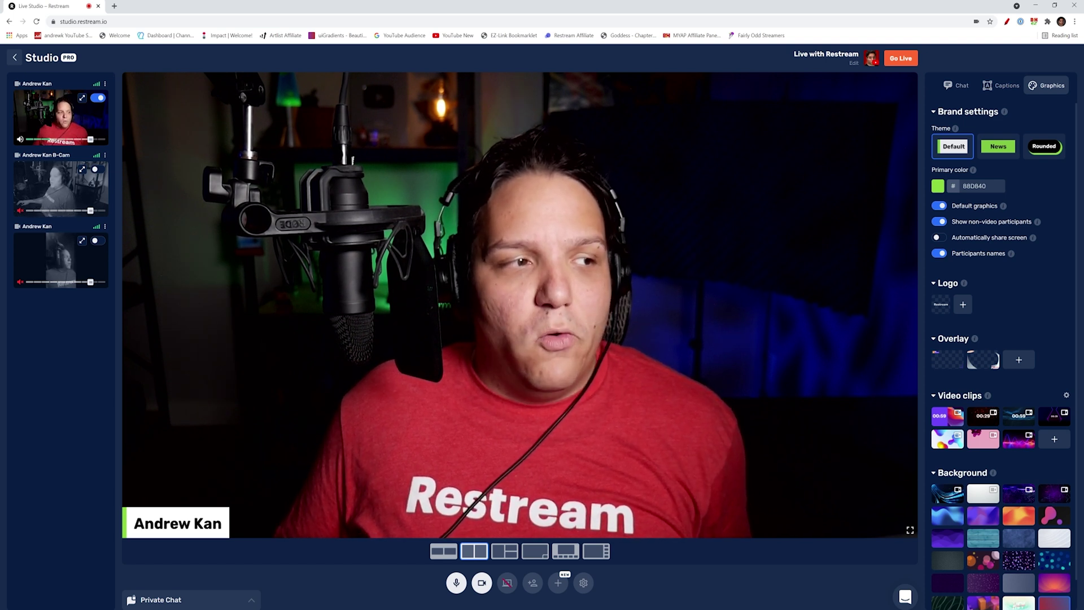
left_click(97, 168)
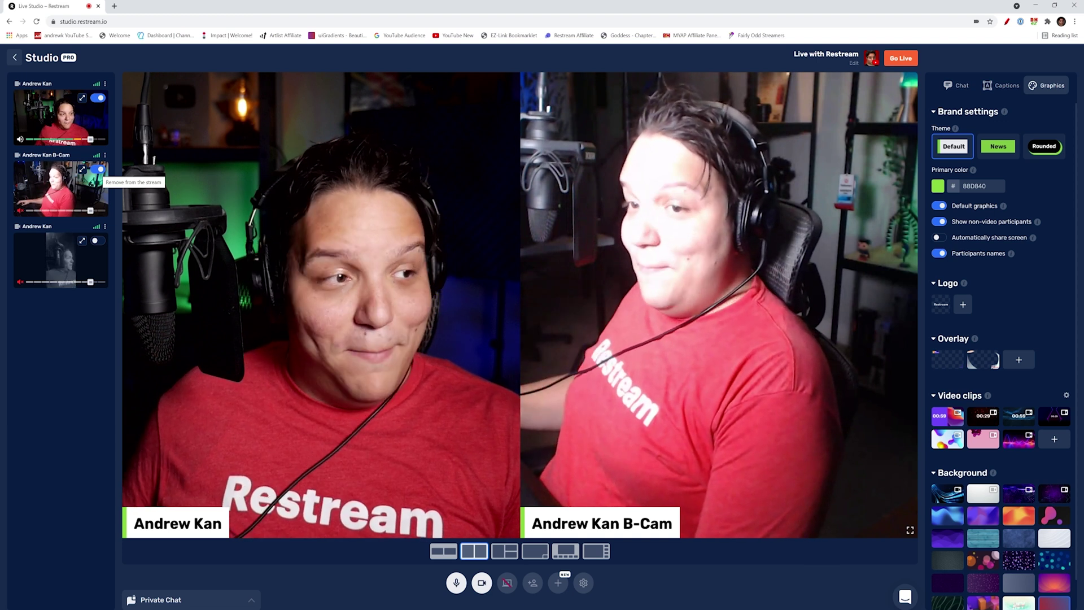
left_click(82, 169)
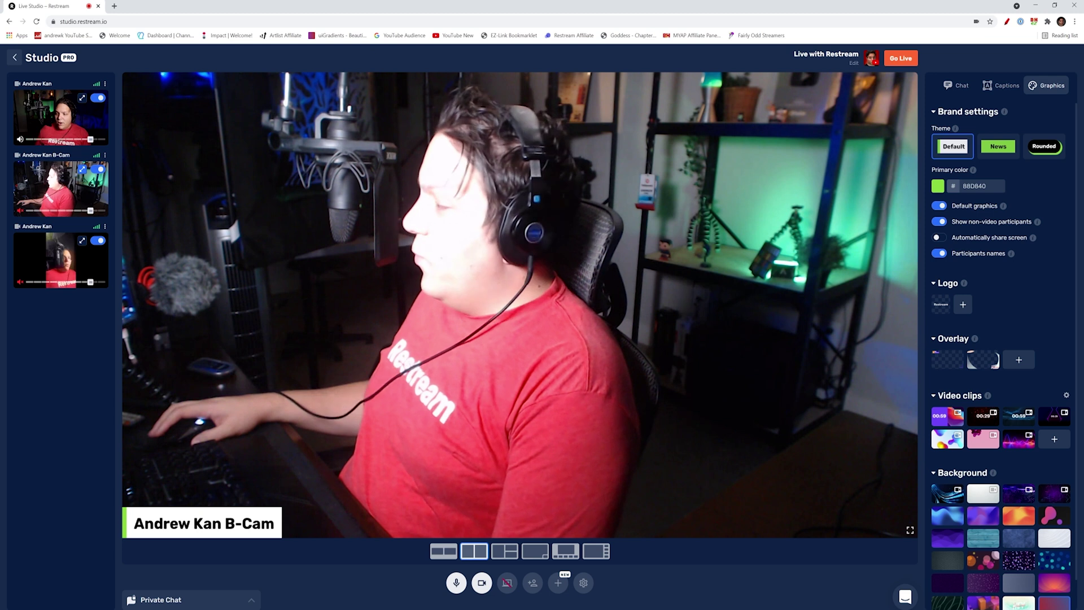
left_click(82, 169)
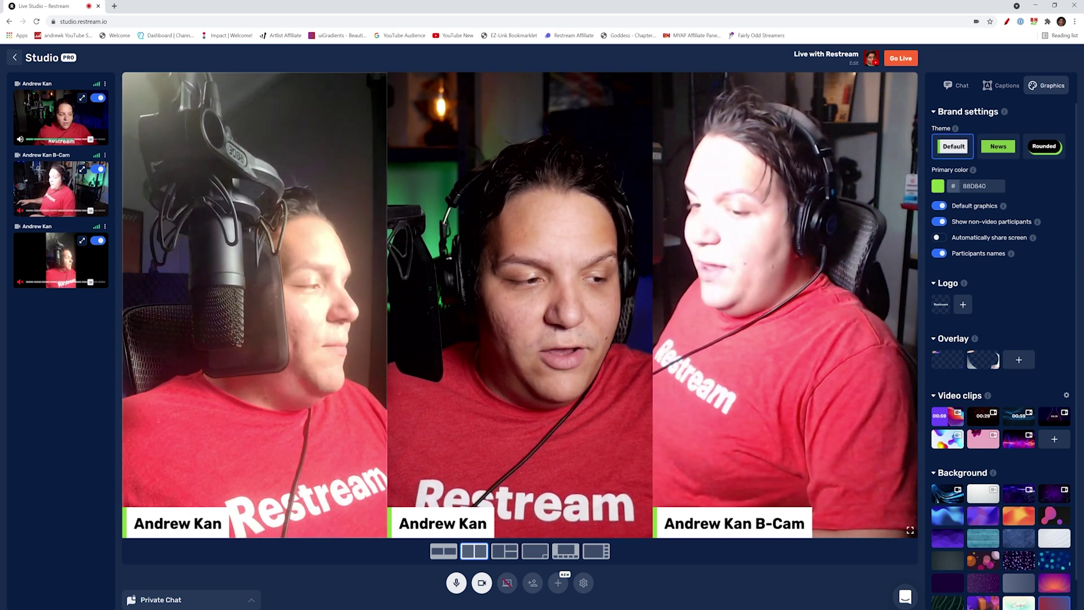
left_click(161, 599)
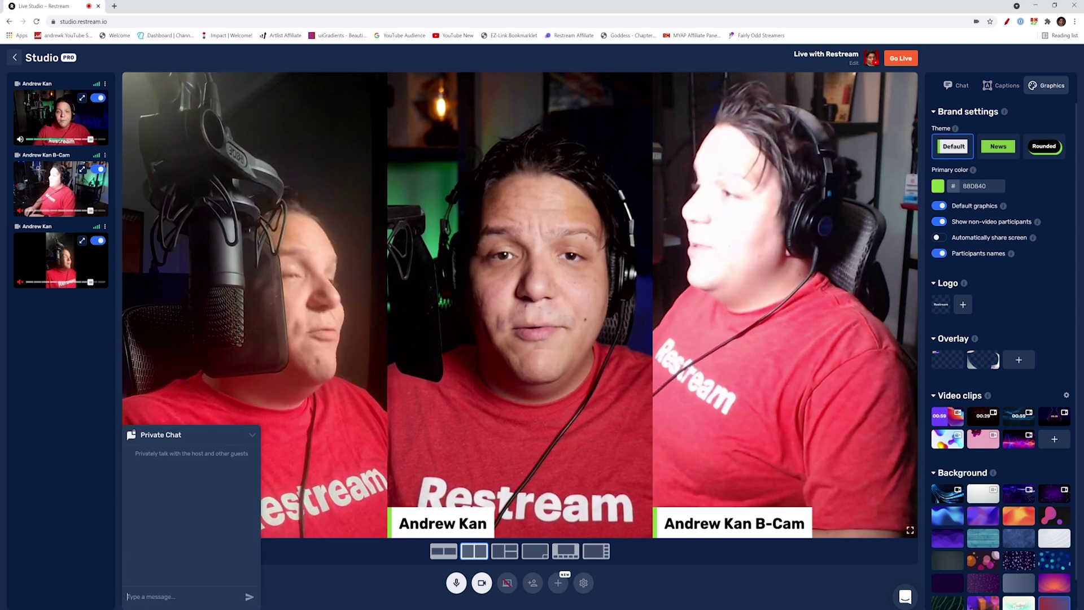
type("H")
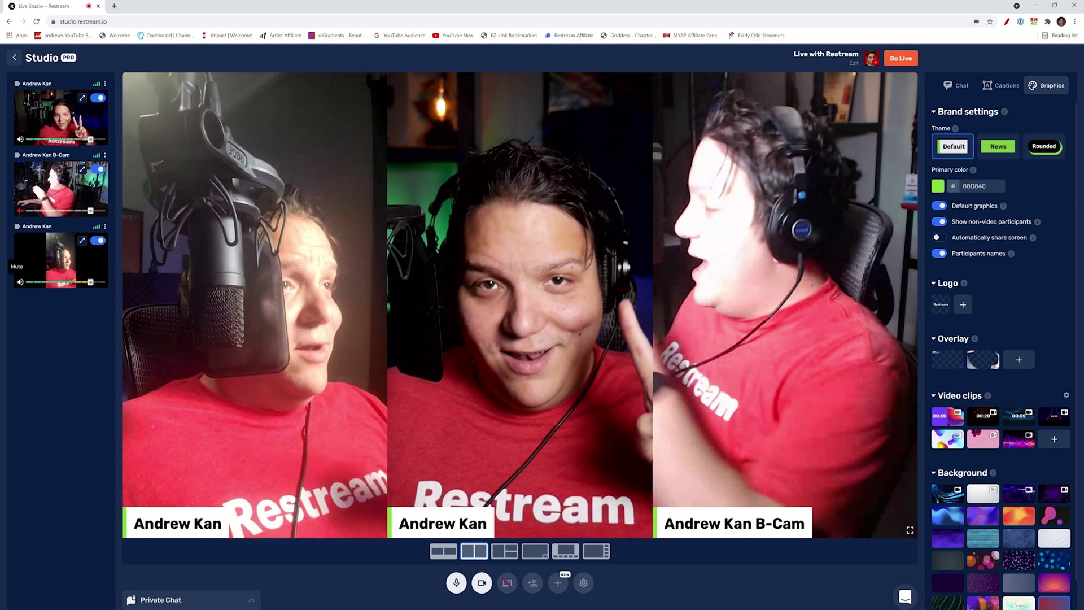
Mute the third camera source and take it off and back onto the stage.
left_click(20, 281)
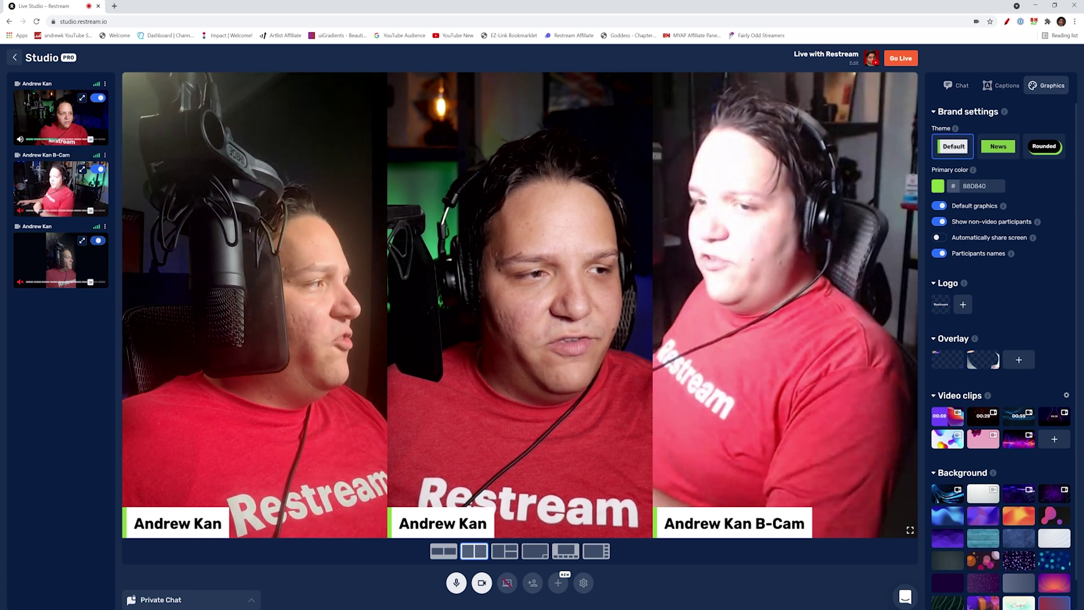
left_click(98, 240)
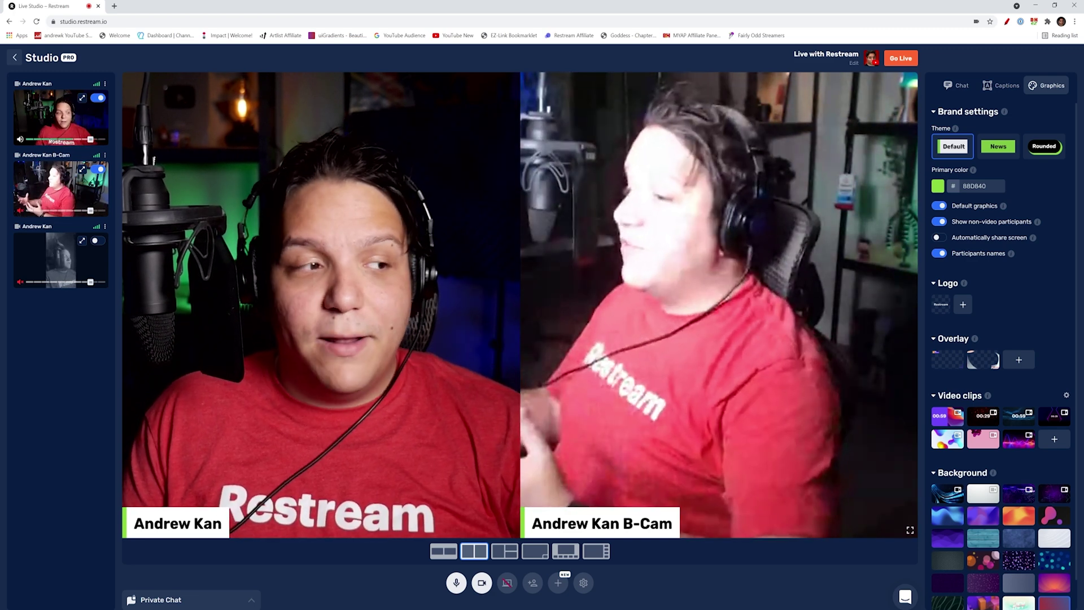
left_click(98, 240)
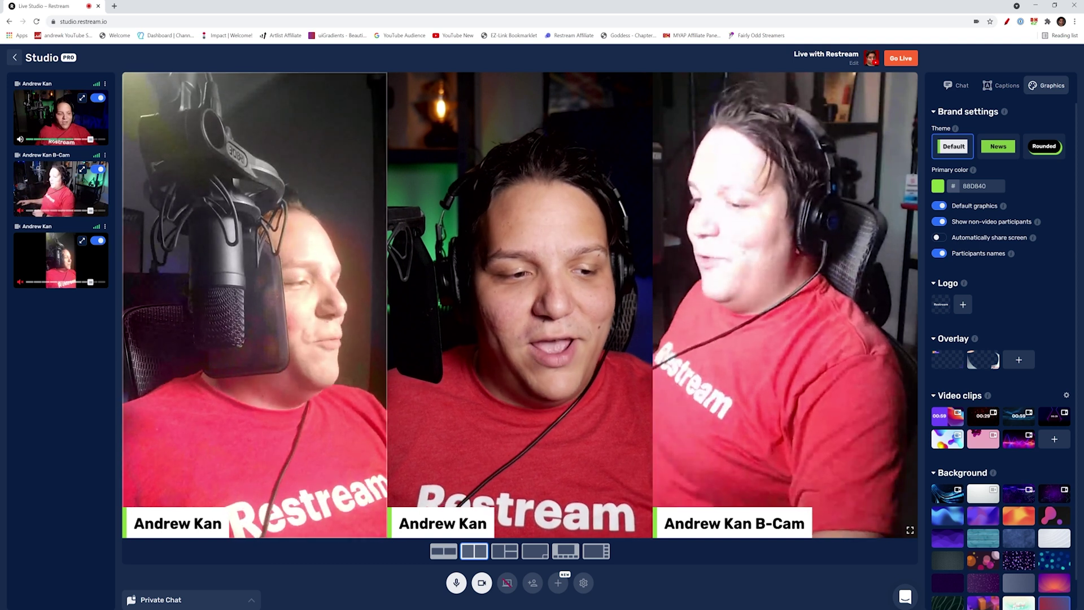
Try the Contain, Cover and Half Screen layouts, then remove the third source from stage.
left_click(443, 551)
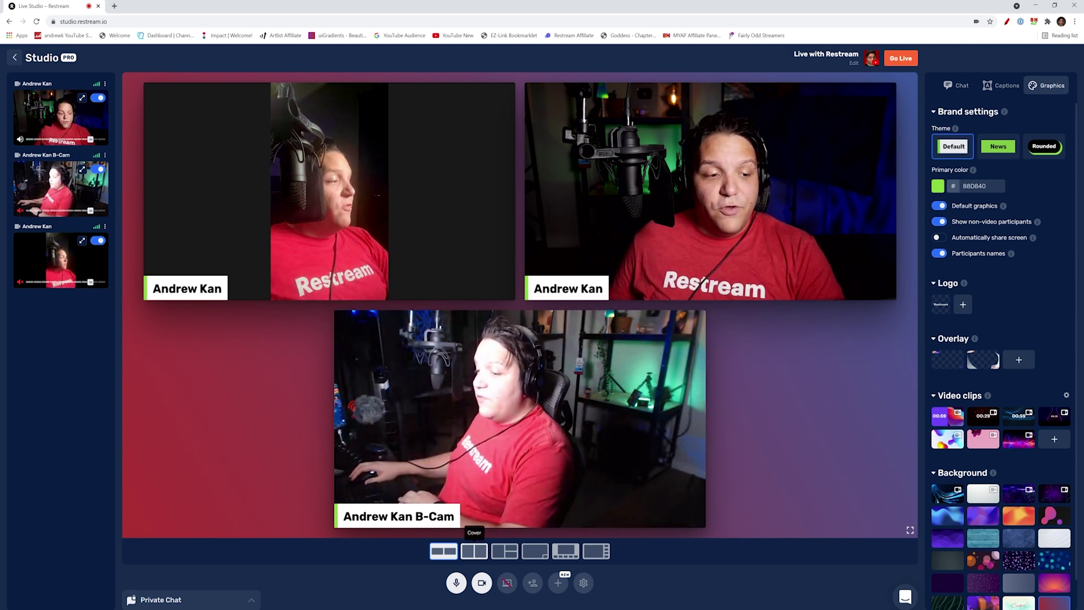
left_click(475, 551)
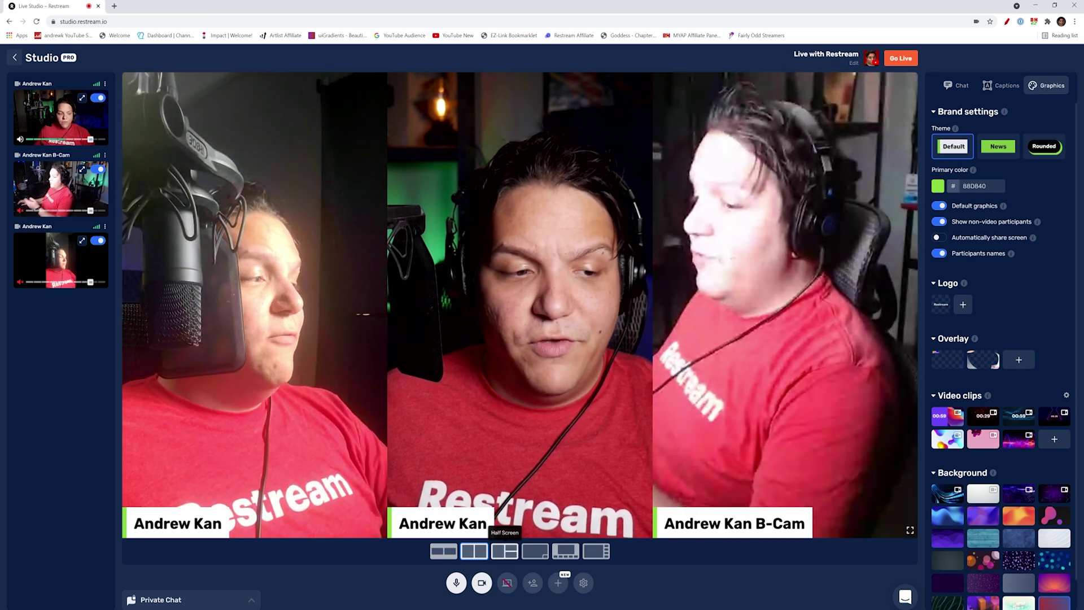
left_click(504, 551)
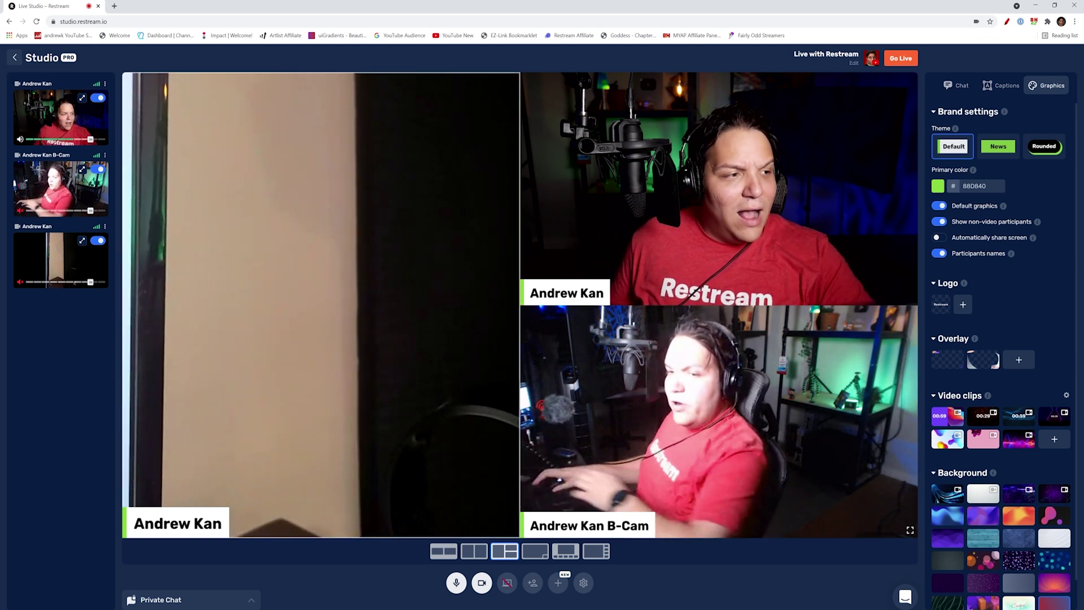
left_click(98, 240)
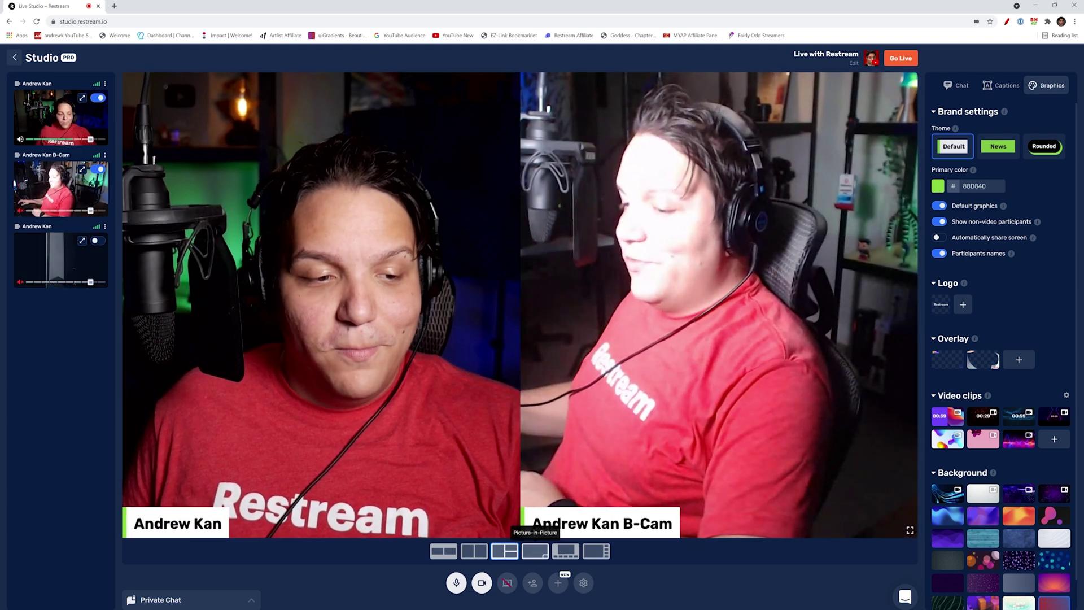
Switch to Picture-in-Picture and swap the inset and main feeds twice.
left_click(535, 550)
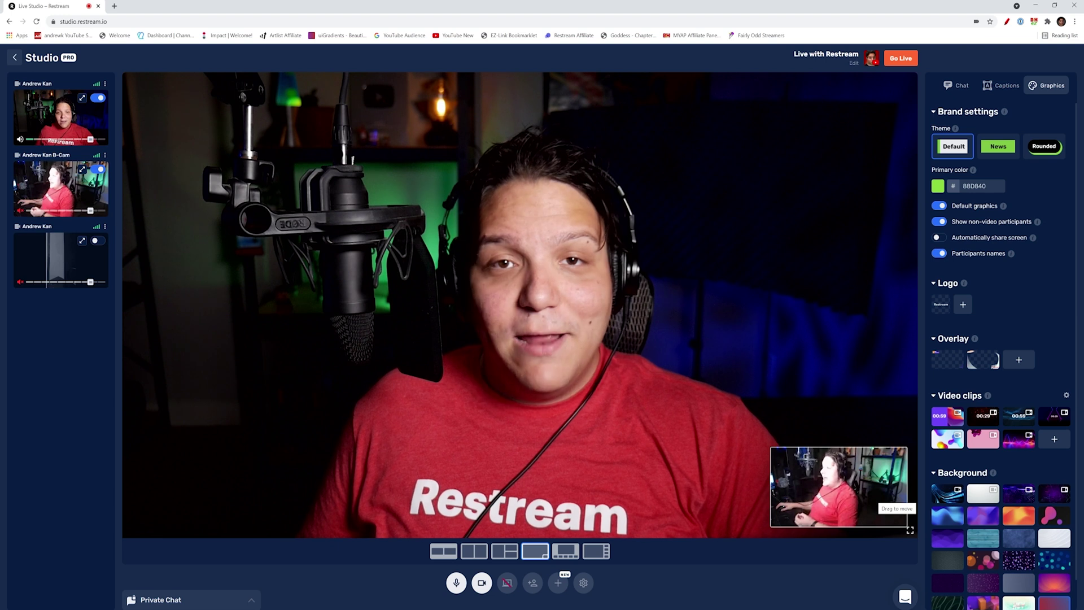
left_click(839, 487)
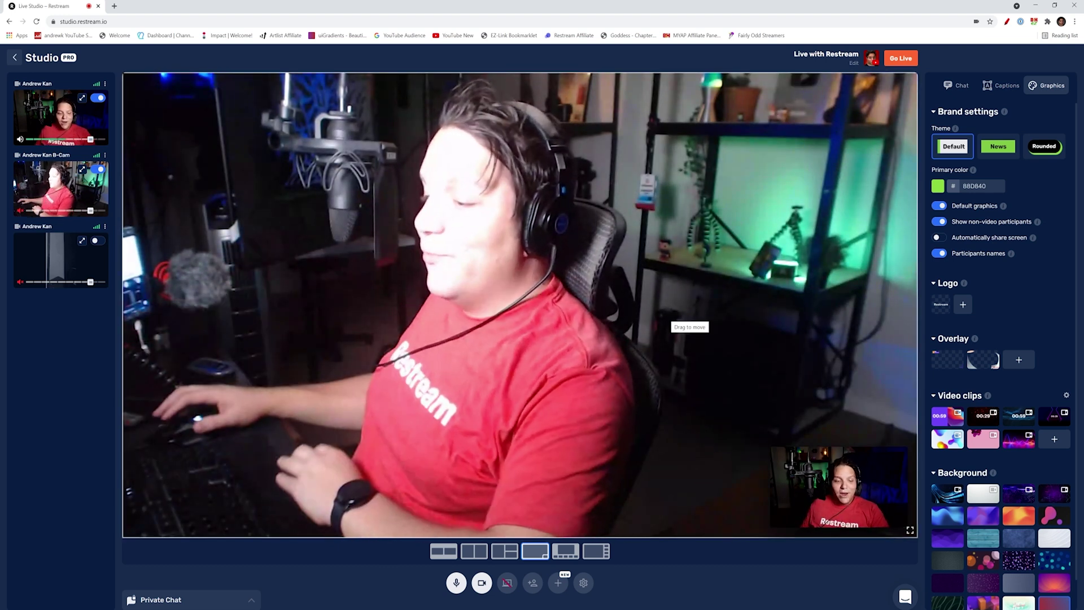
left_click(838, 487)
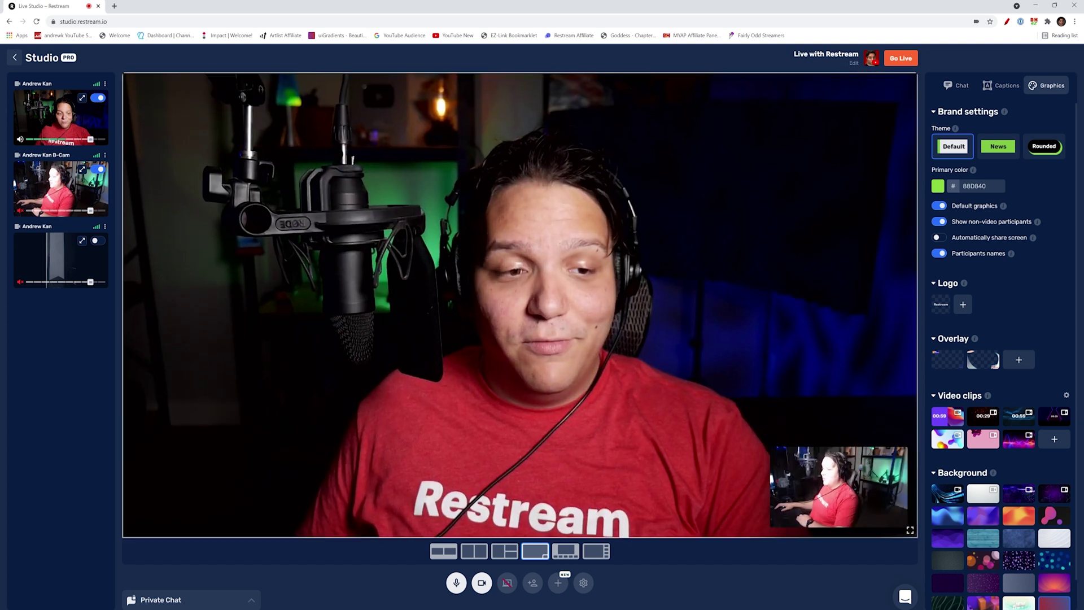
Try the Cinema and Thumbnails layouts, then take the second camera off stage.
left_click(565, 550)
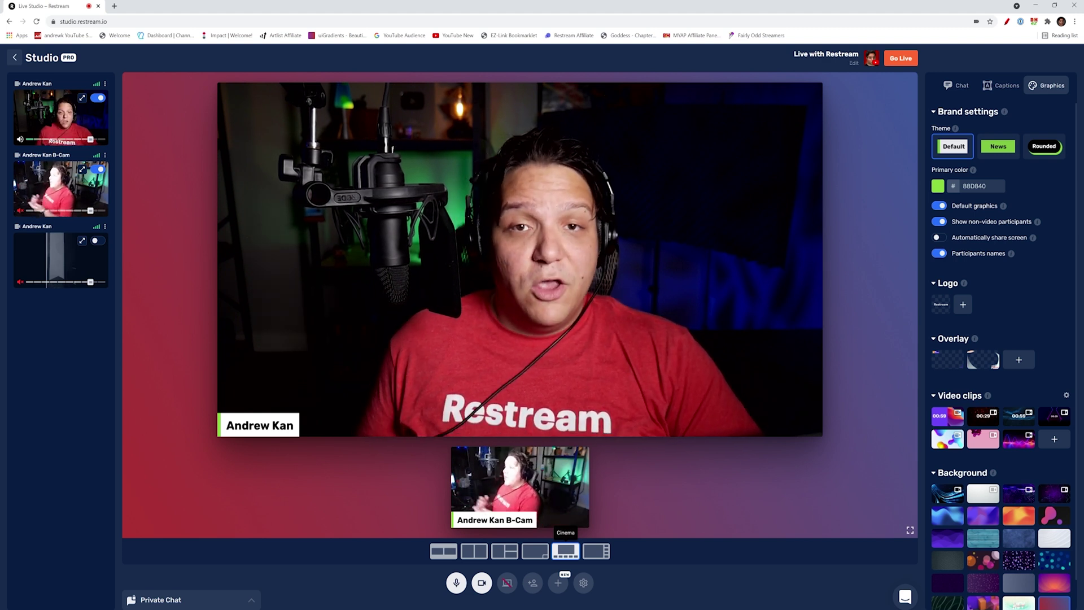
left_click(596, 550)
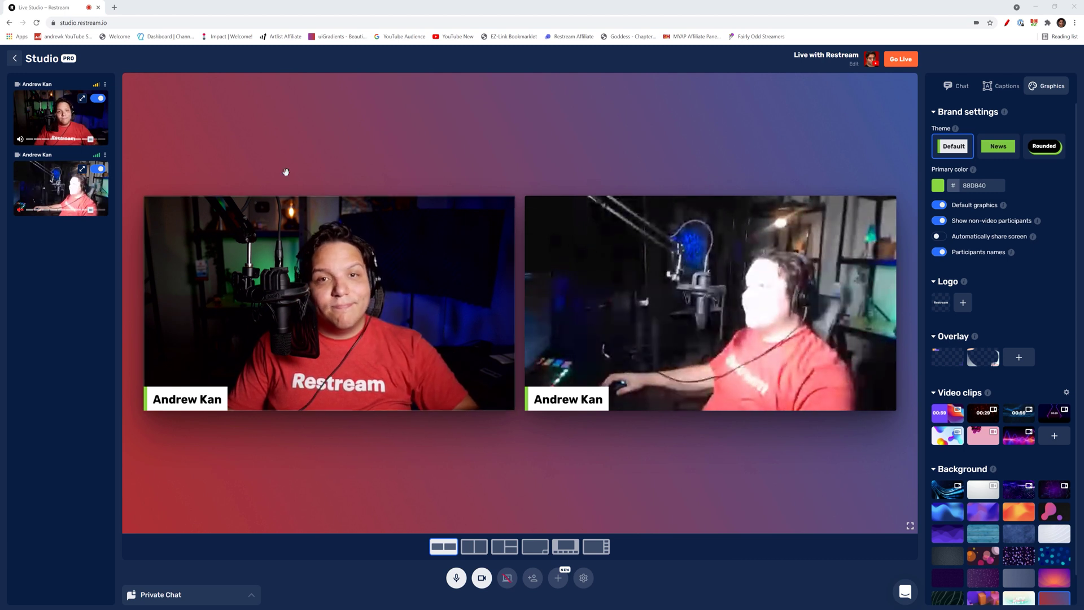
left_click(102, 170)
Take the remaining camera off the stage and bring up the background music options.
left_click(96, 99)
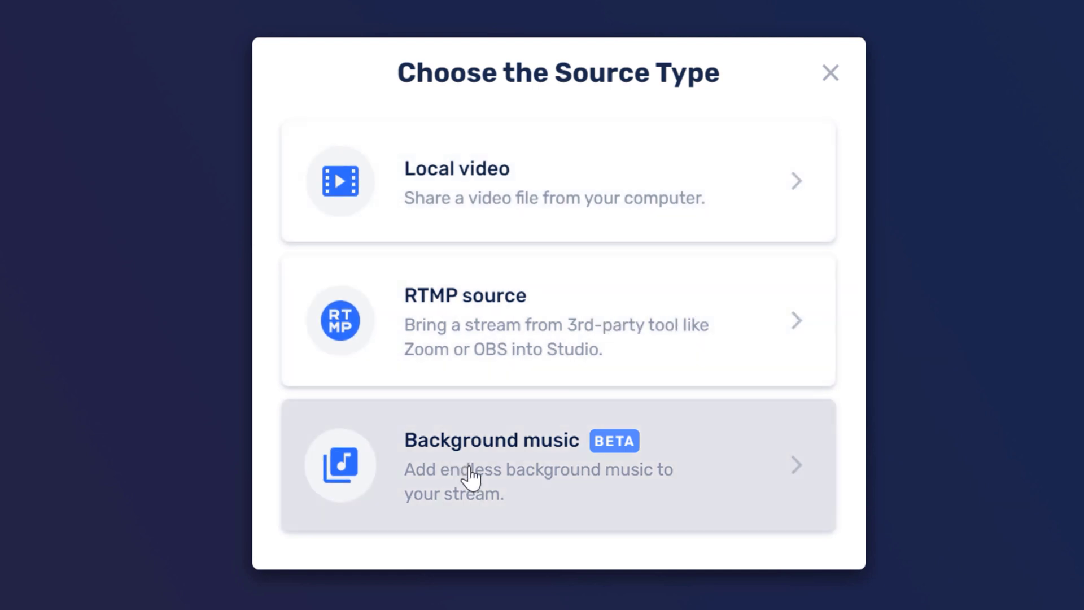
left_click(598, 501)
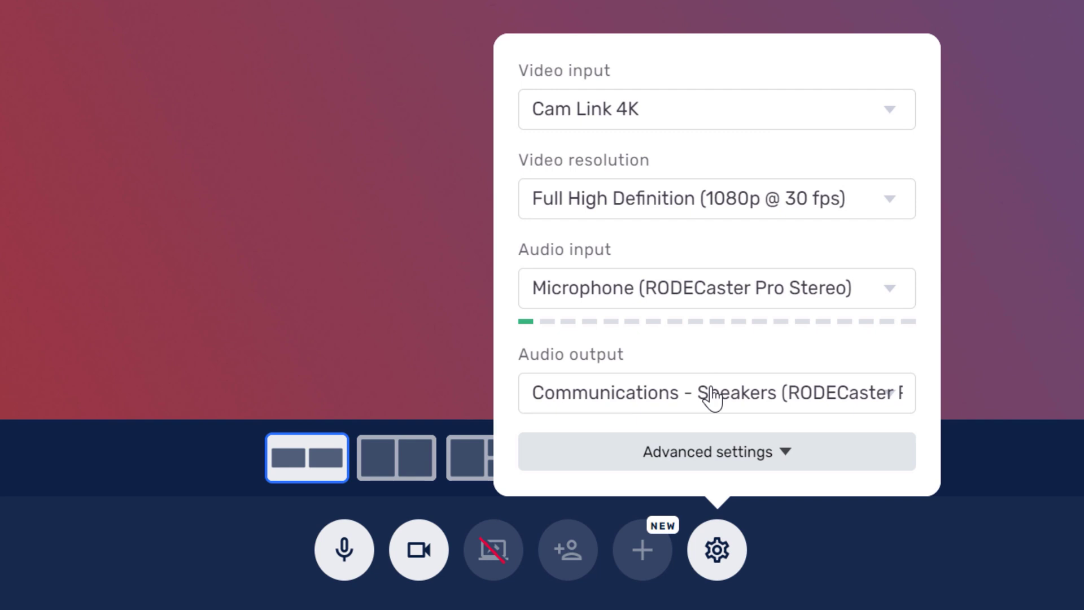
Keep Cam Link 4K as video input at 1080p after briefly switching to 720p.
left_click(757, 108)
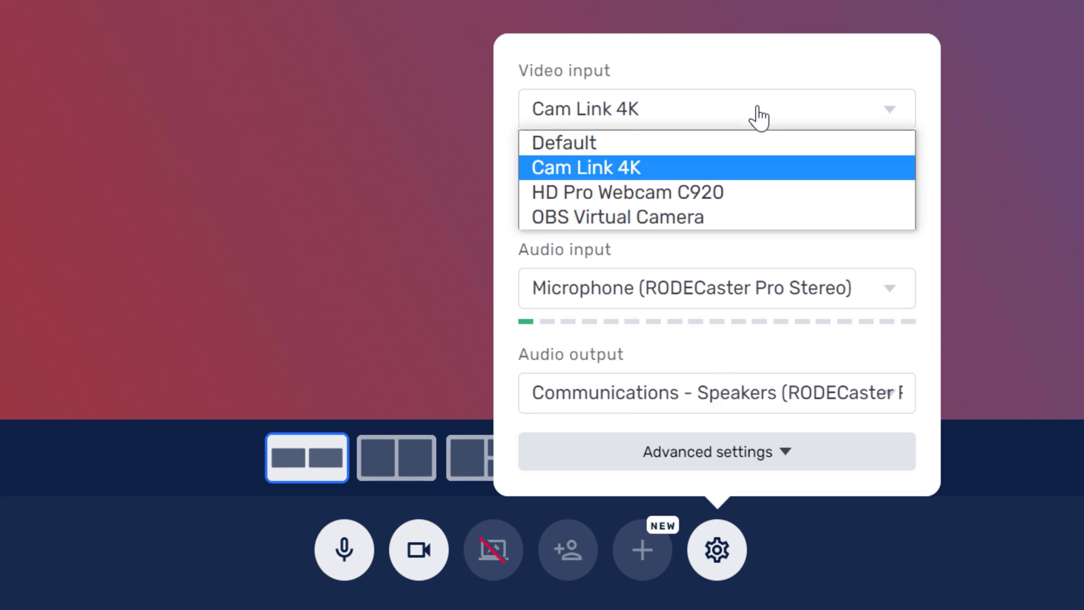
left_click(664, 170)
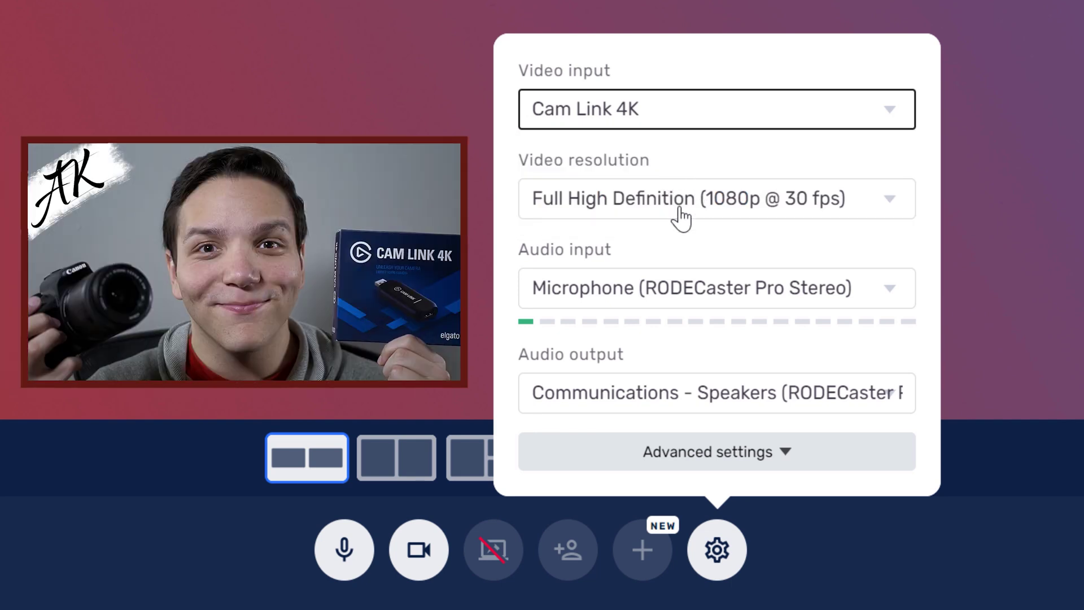
left_click(682, 217)
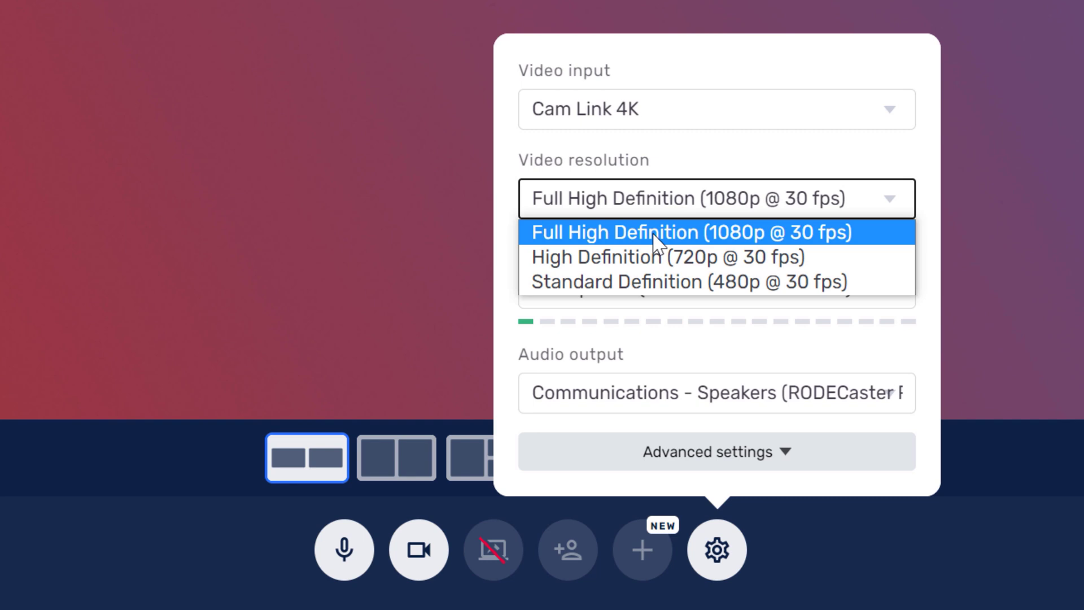
left_click(664, 257)
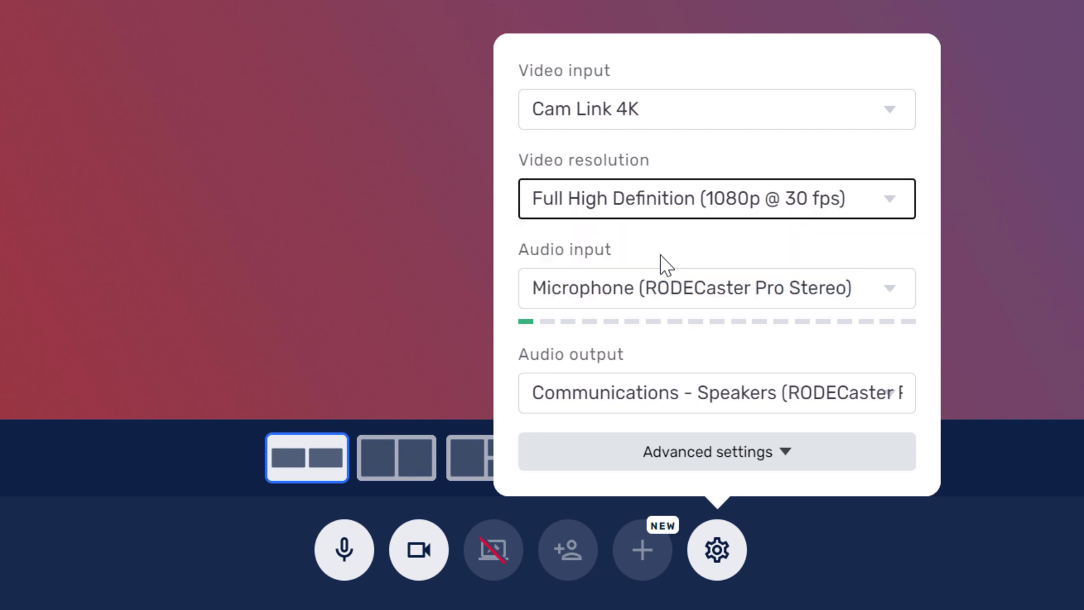
left_click(689, 212)
left_click(689, 212)
left_click(687, 213)
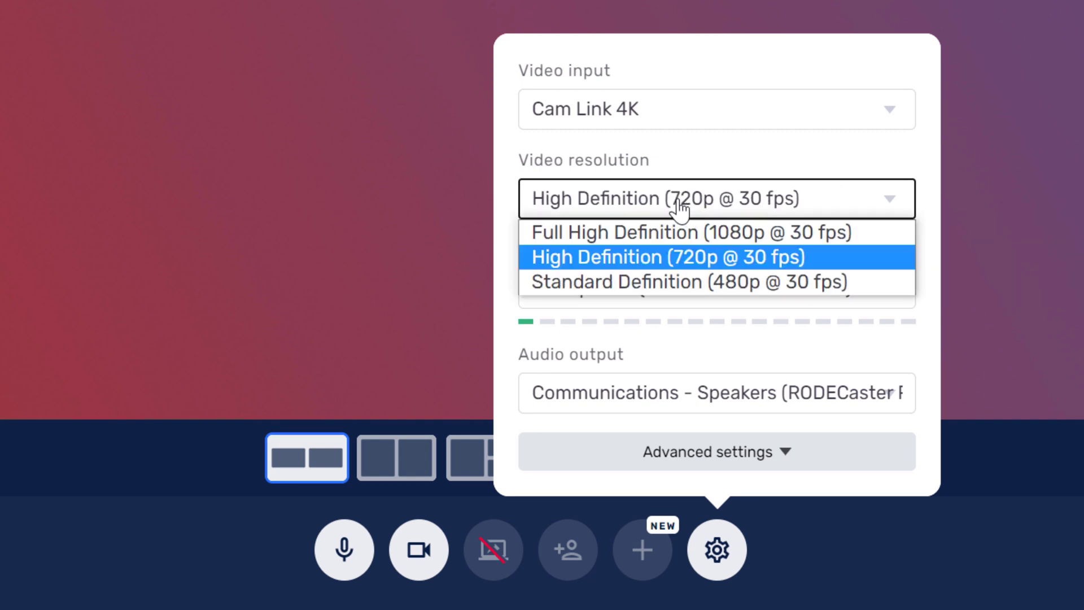
left_click(649, 234)
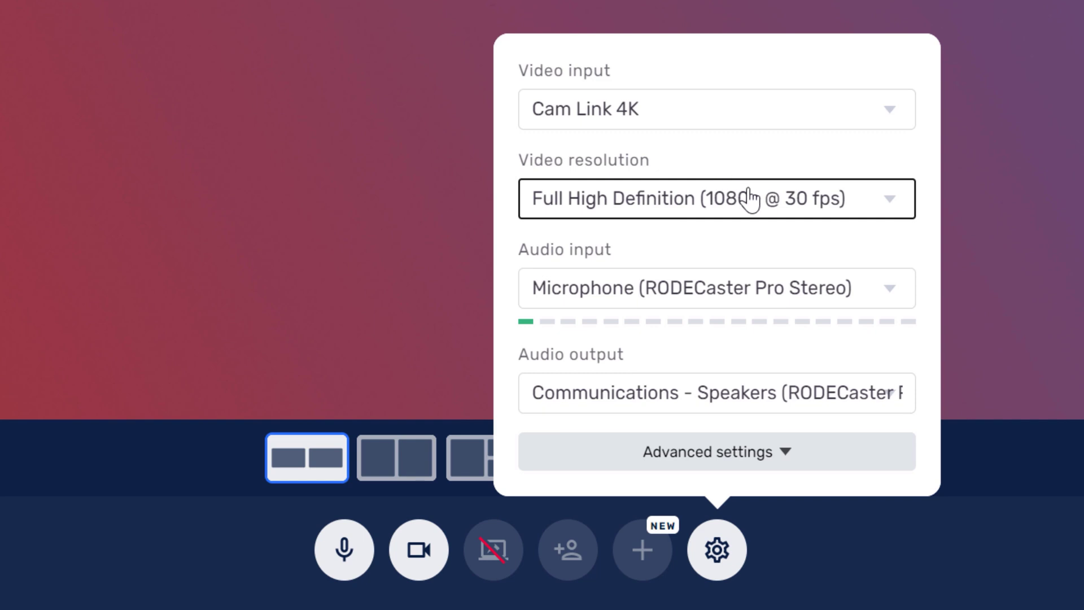
Set audio input to RODECaster Pro Stereo microphone and output to Communications speakers.
left_click(788, 296)
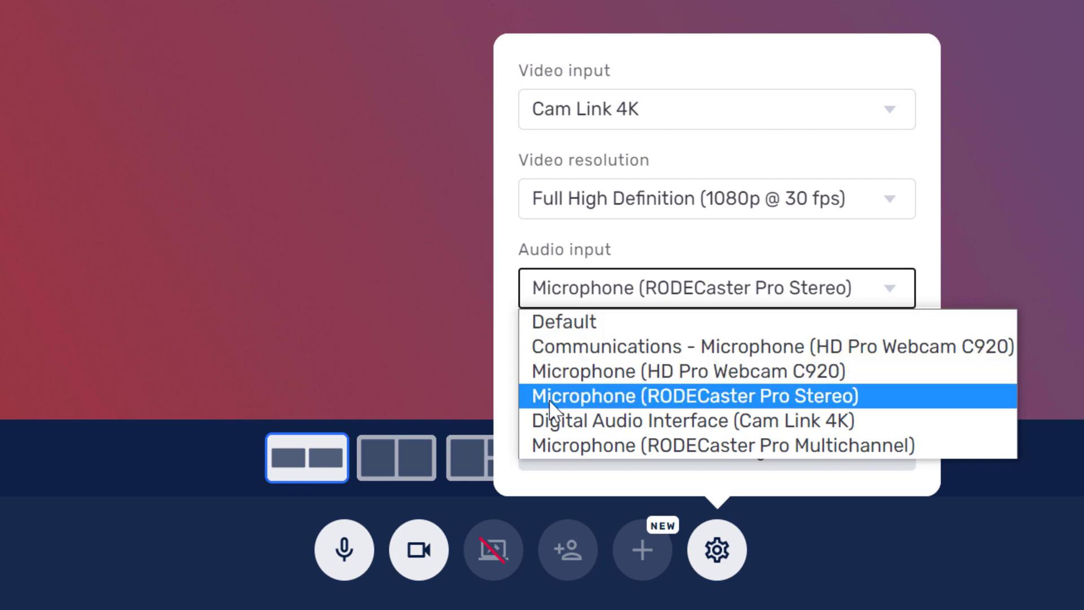
left_click(583, 398)
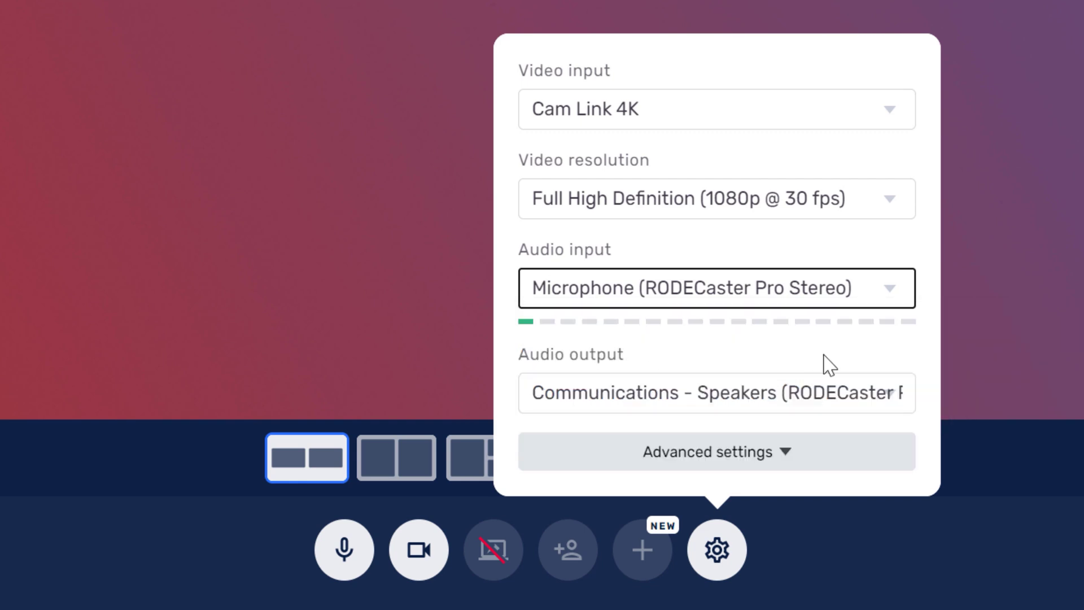
left_click(859, 403)
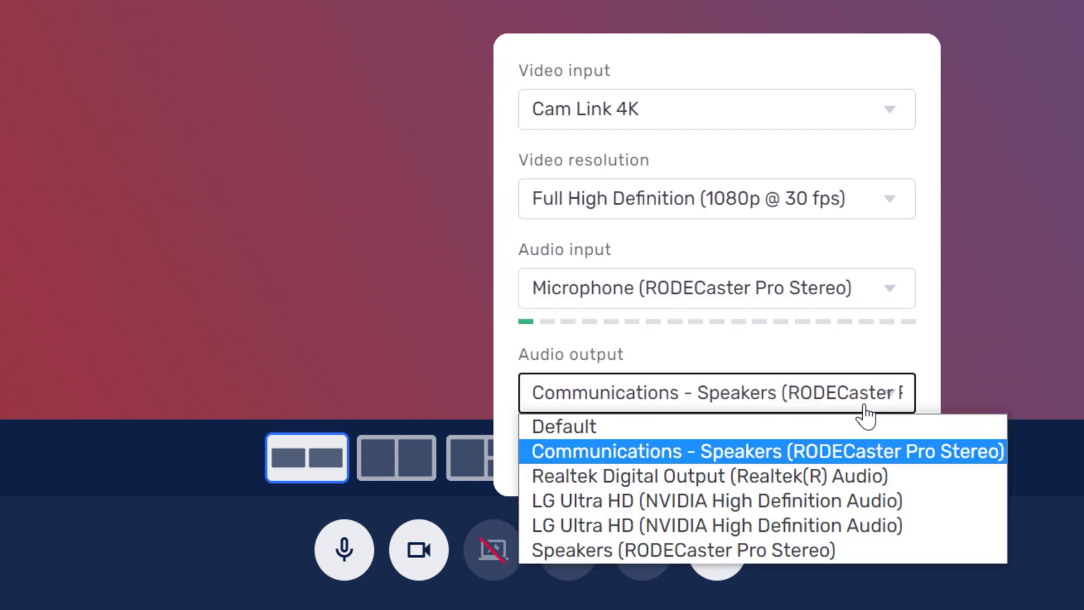
left_click(841, 456)
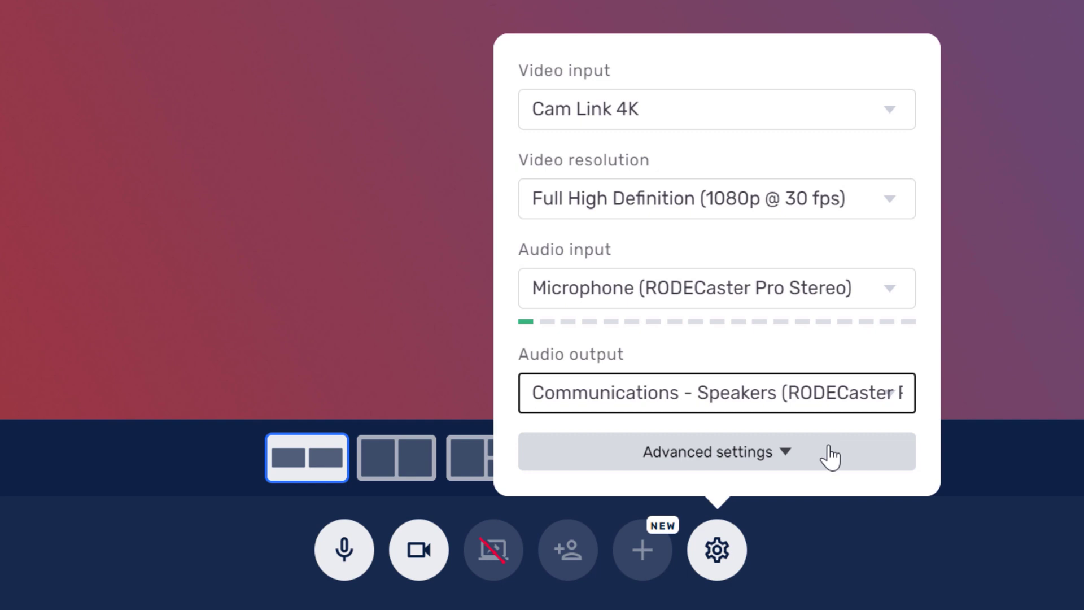
Under Advanced settings, try 720p @ 60fps, then set Live Stream Quality back to 1080p @ 30fps.
left_click(830, 457)
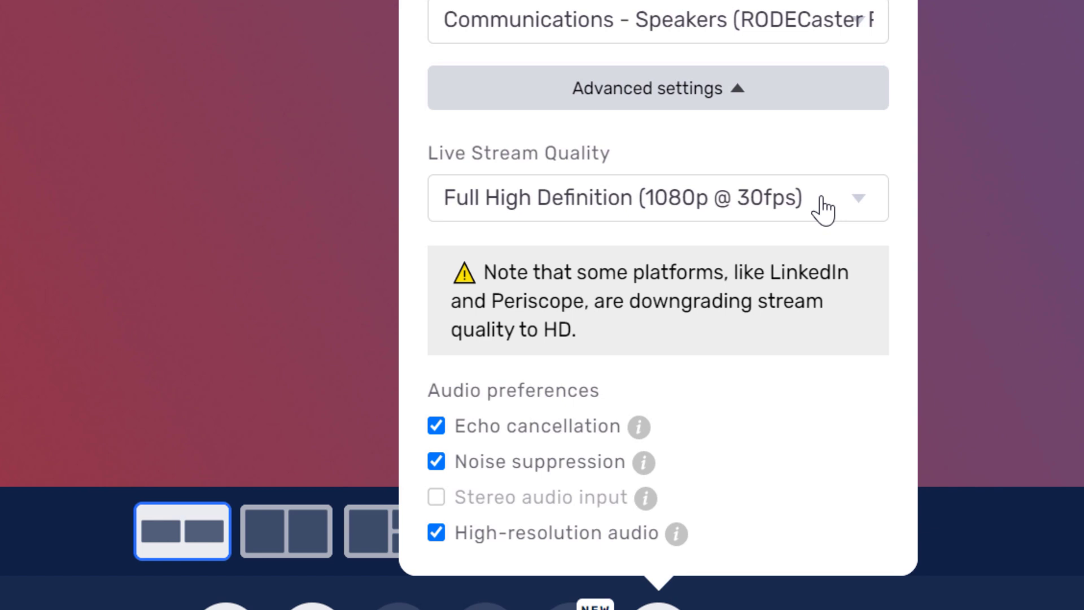
left_click(823, 206)
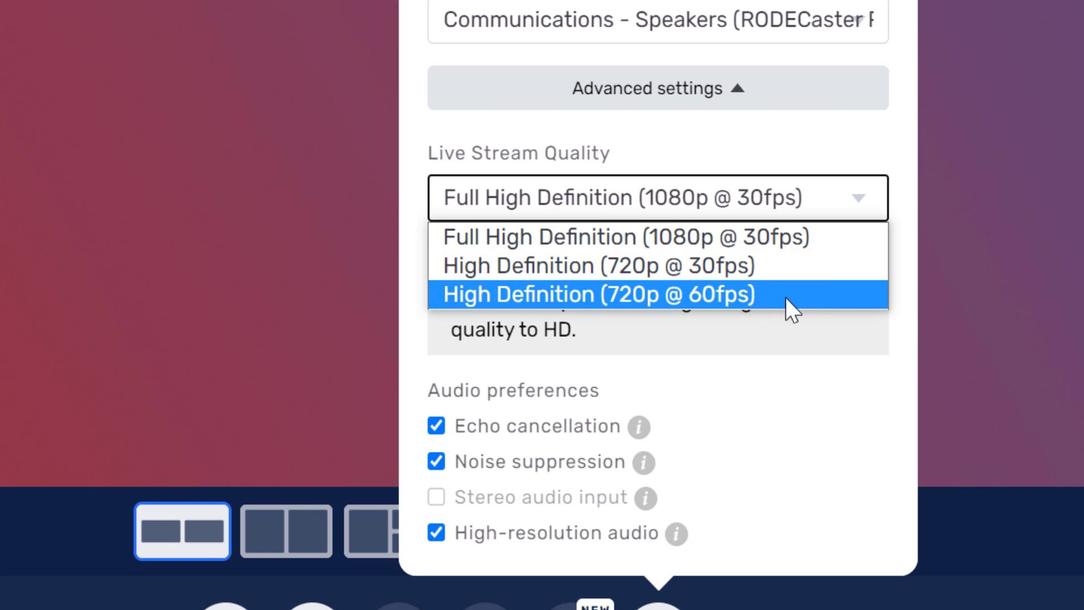
left_click(634, 293)
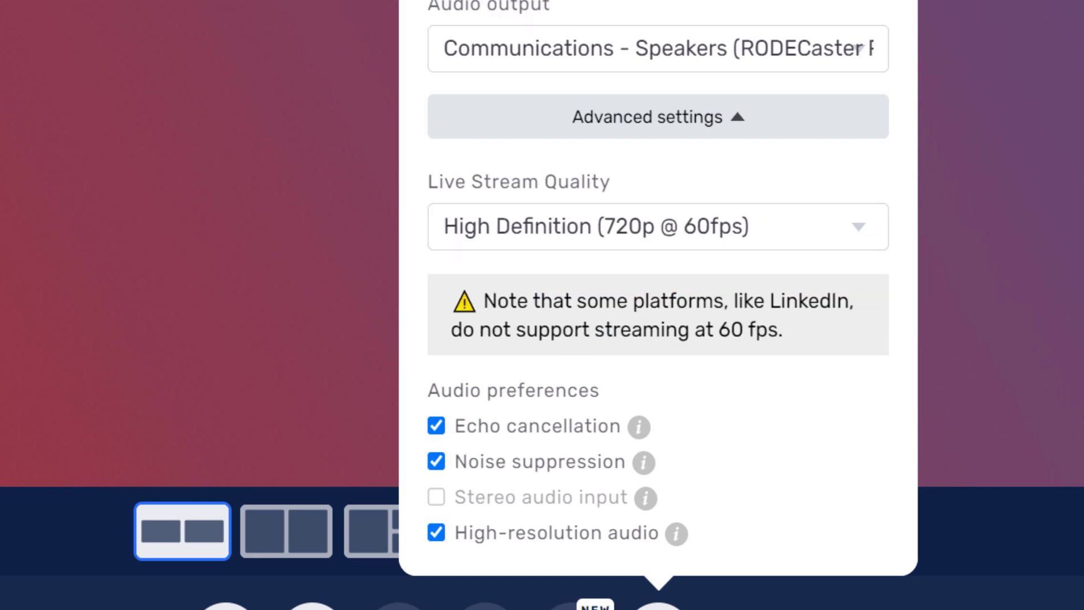
left_click(744, 236)
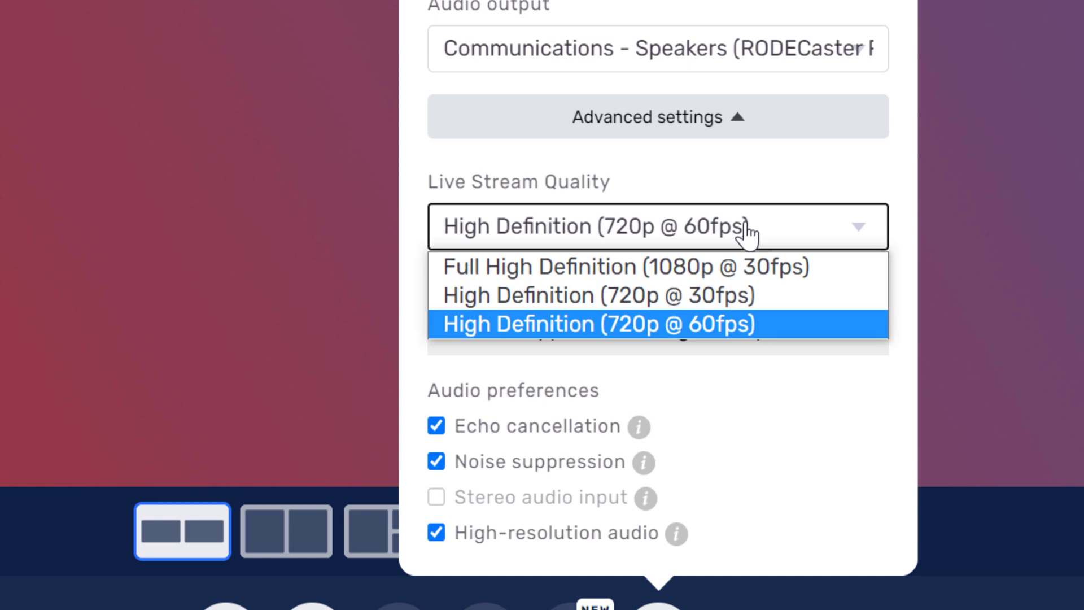
left_click(729, 265)
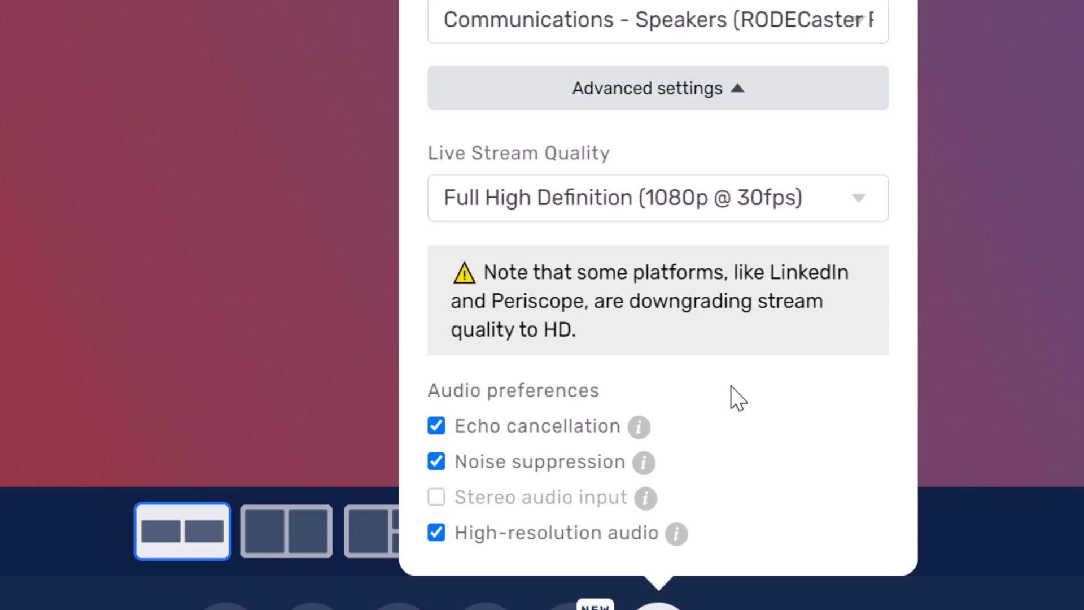
Close the stream settings panel to return to the Live Studio stage.
mouse_move(642, 472)
mouse_move(681, 546)
mouse_move(644, 510)
left_click(823, 598)
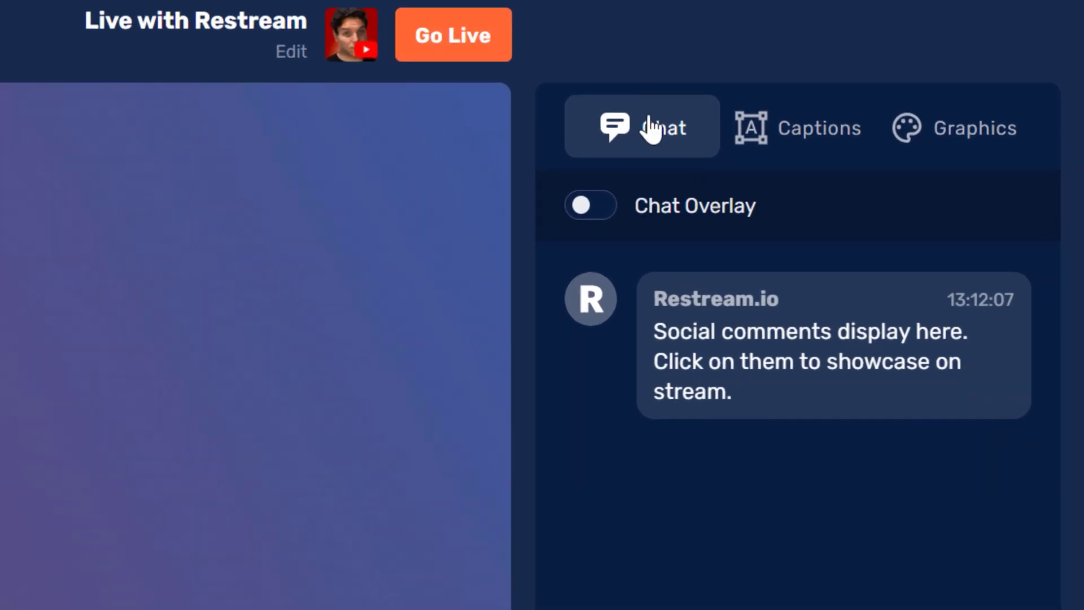
Enable Chat Overlay, put the Restream.io welcome message on stream, and go to the Captions list.
left_click(586, 209)
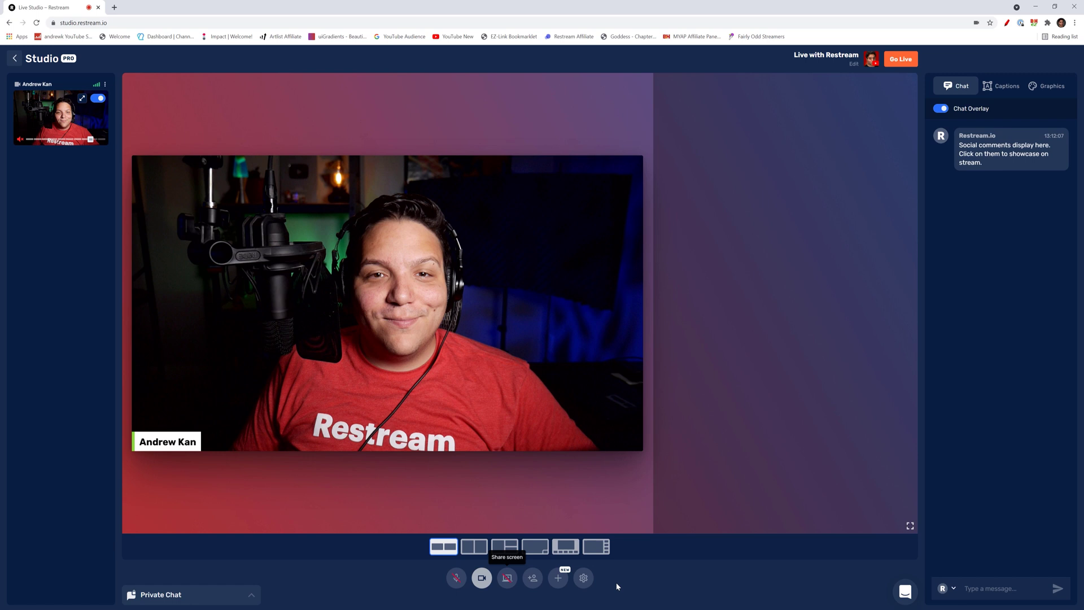
mouse_move(1017, 166)
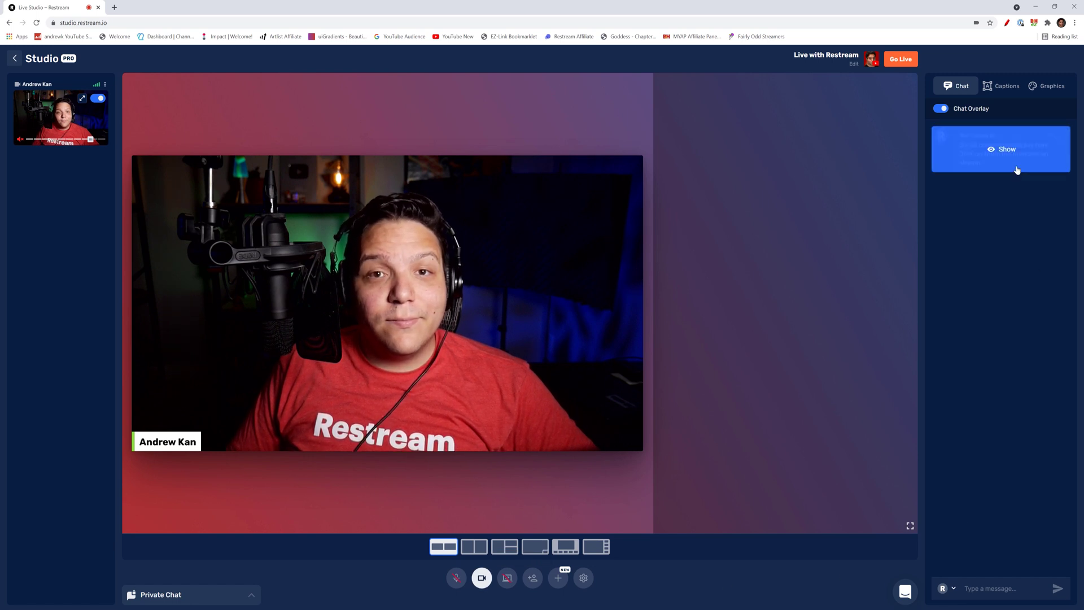
left_click(1017, 170)
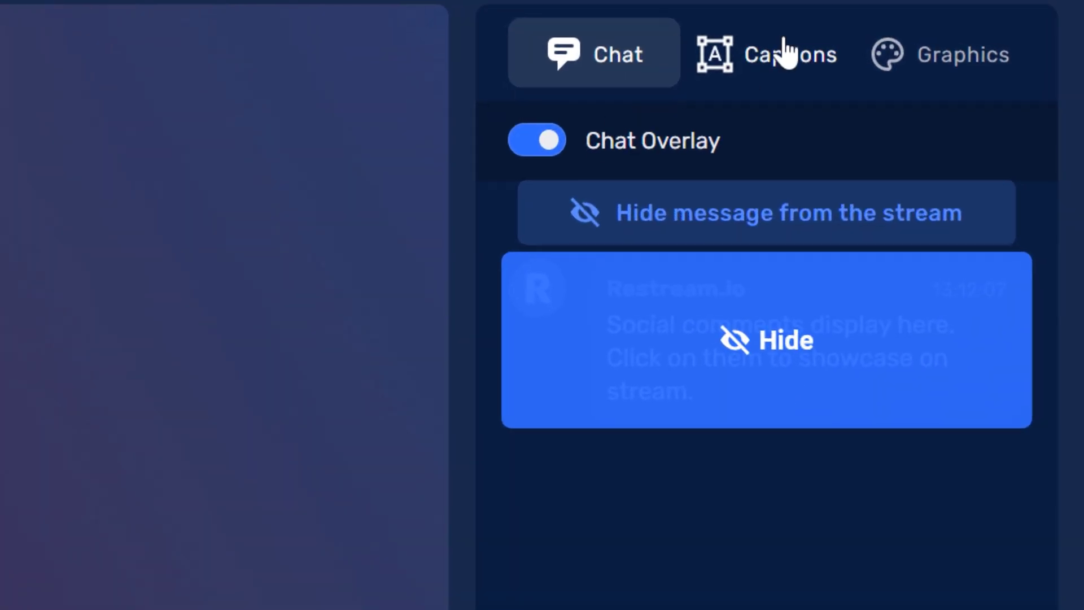
left_click(782, 51)
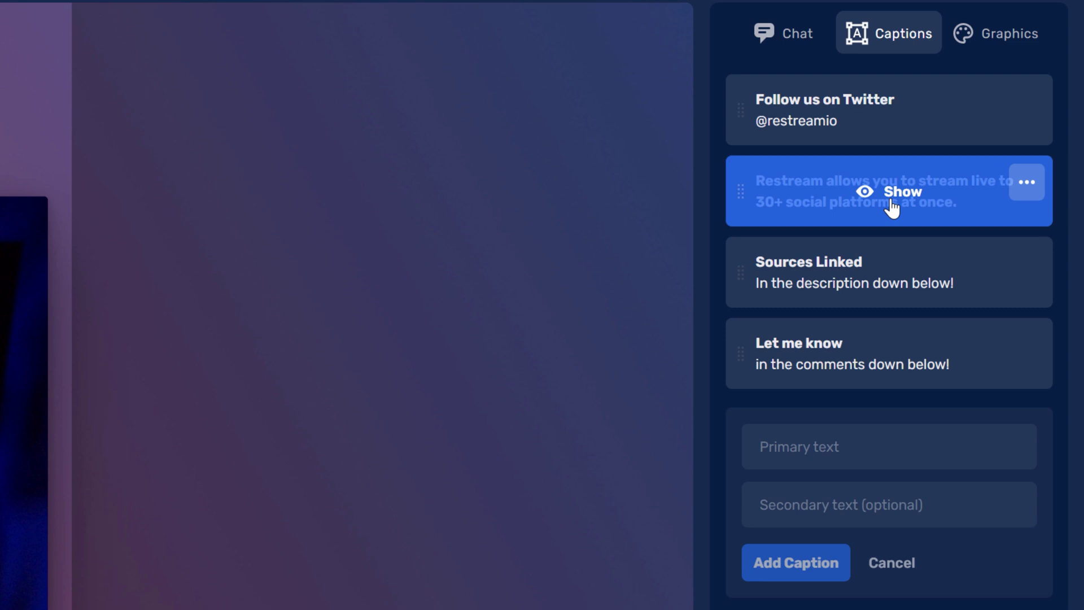
Show the Restream caption, then add a caption 'What is your favorite part' / 'About restream?'.
left_click(891, 205)
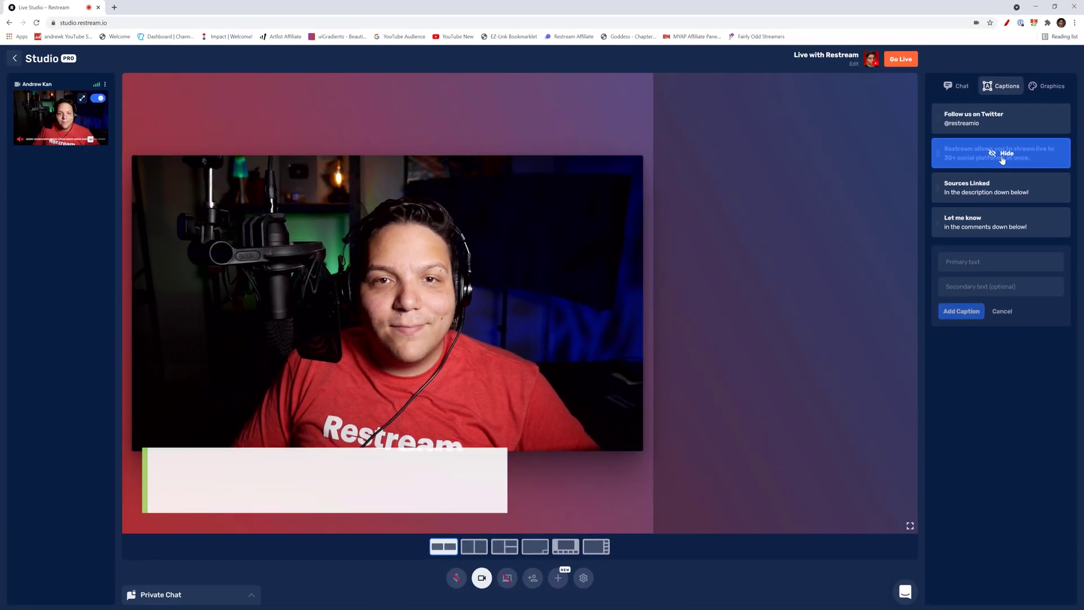
left_click(978, 264)
type("What is your favorite part")
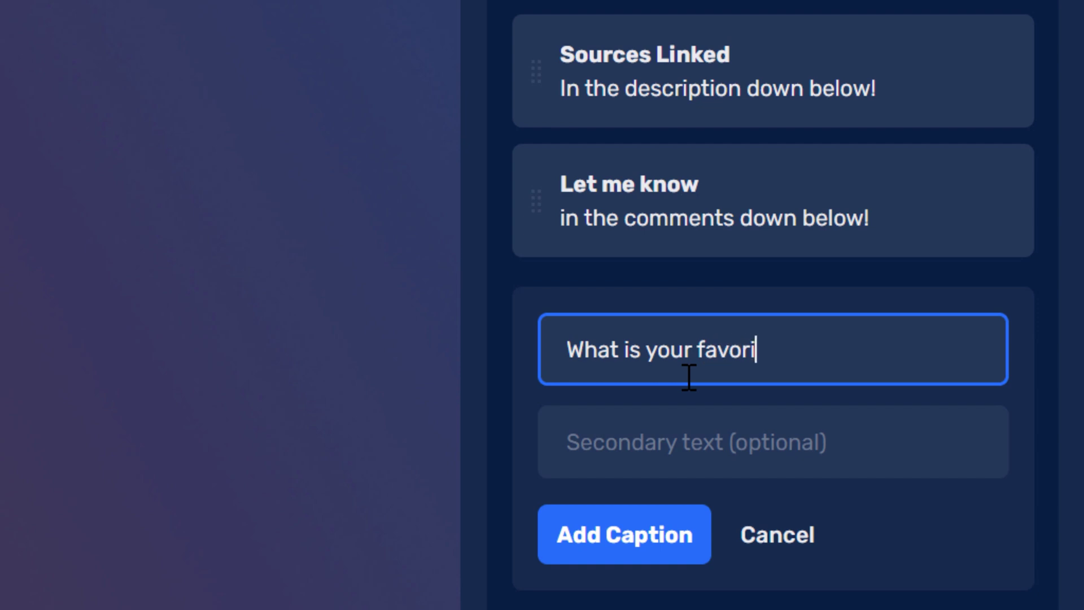
left_click(681, 459)
type("About restream")
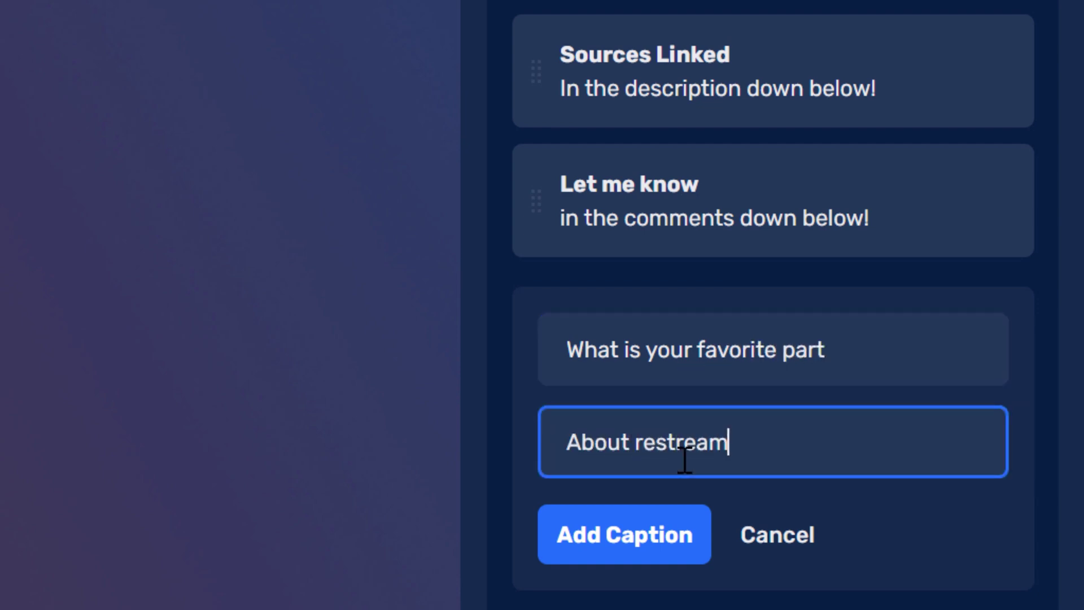
left_click(698, 533)
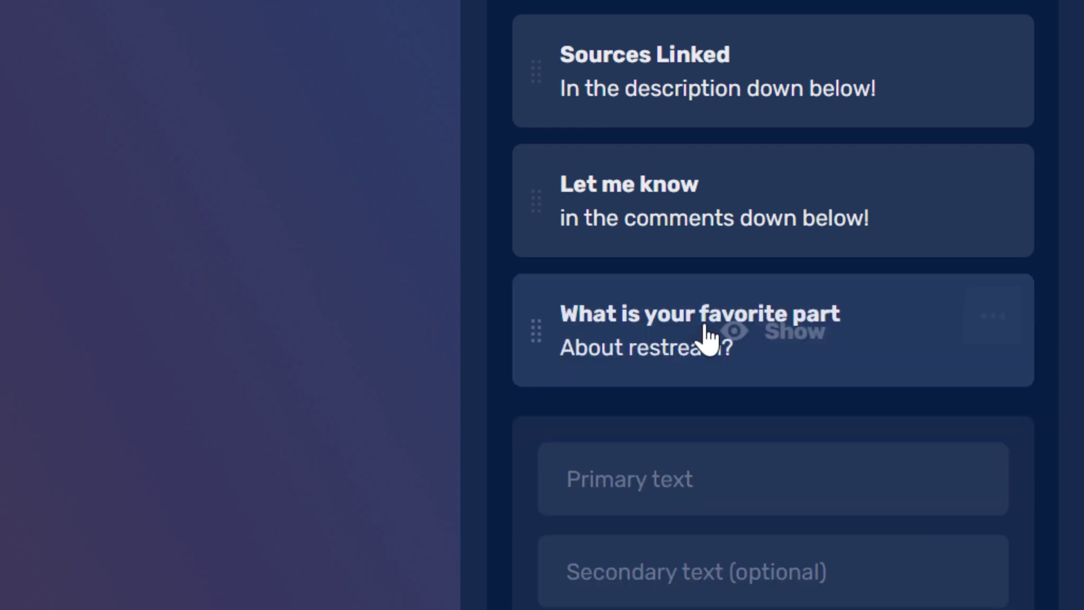
Show the new caption on video, then switch to the Let me know caption and hide it.
left_click(710, 331)
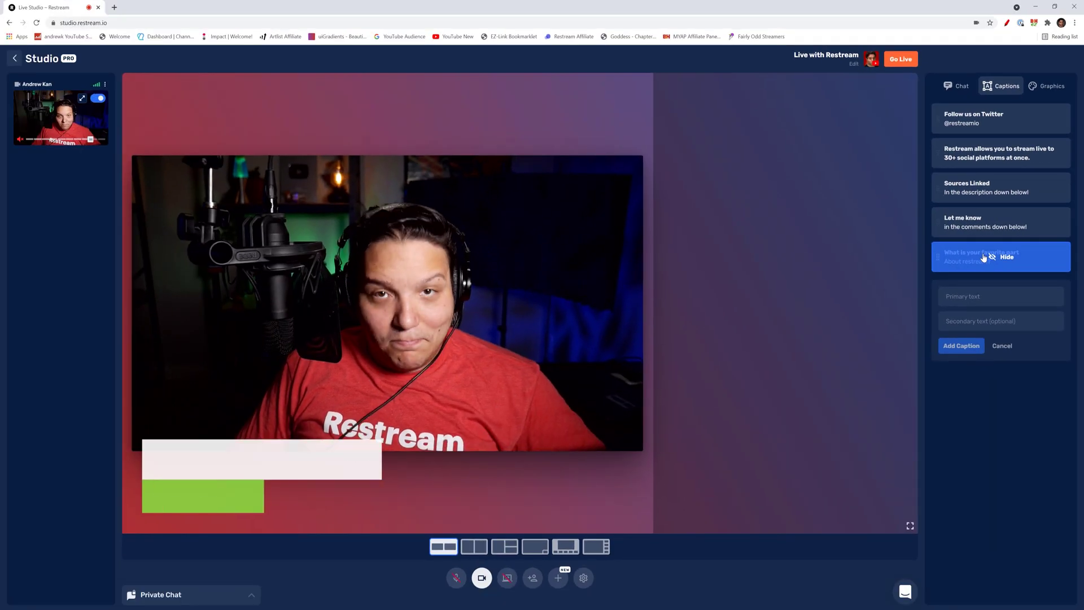
left_click(992, 232)
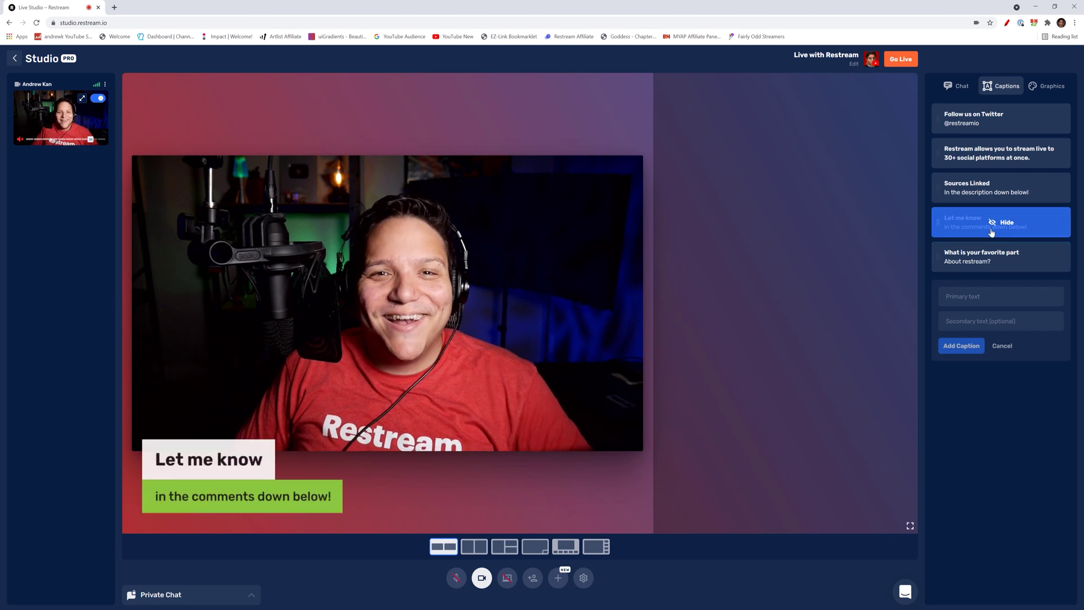
left_click(992, 232)
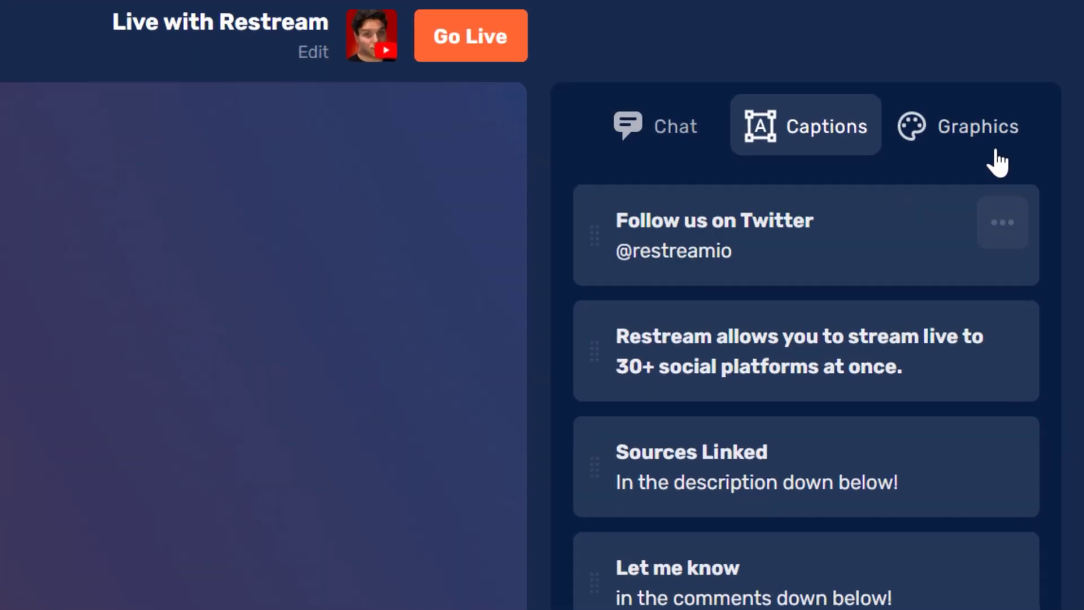
left_click(1017, 120)
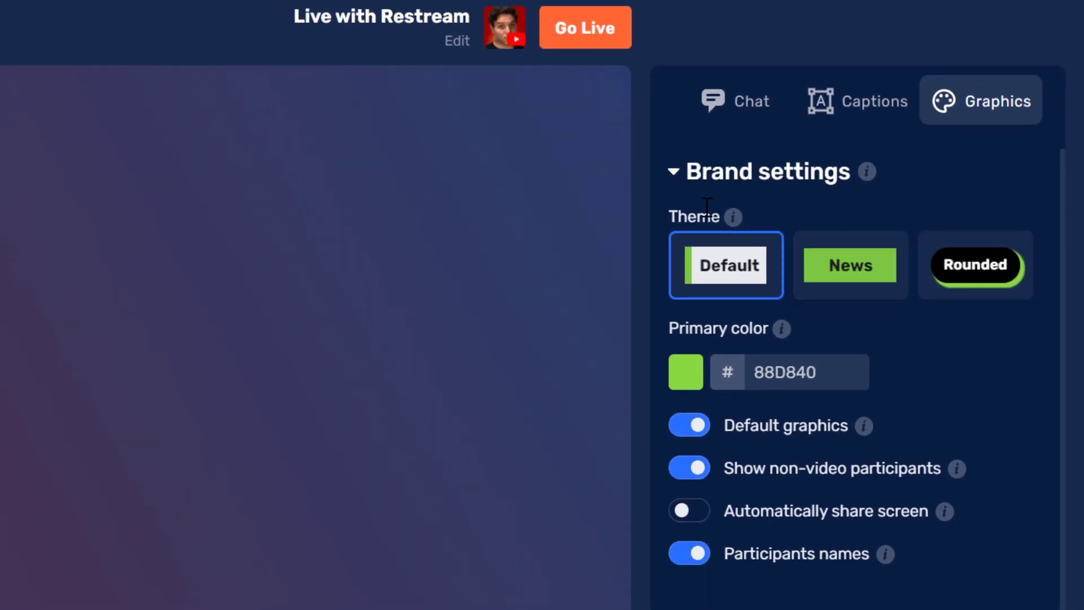
scroll(733, 332, "down", 10)
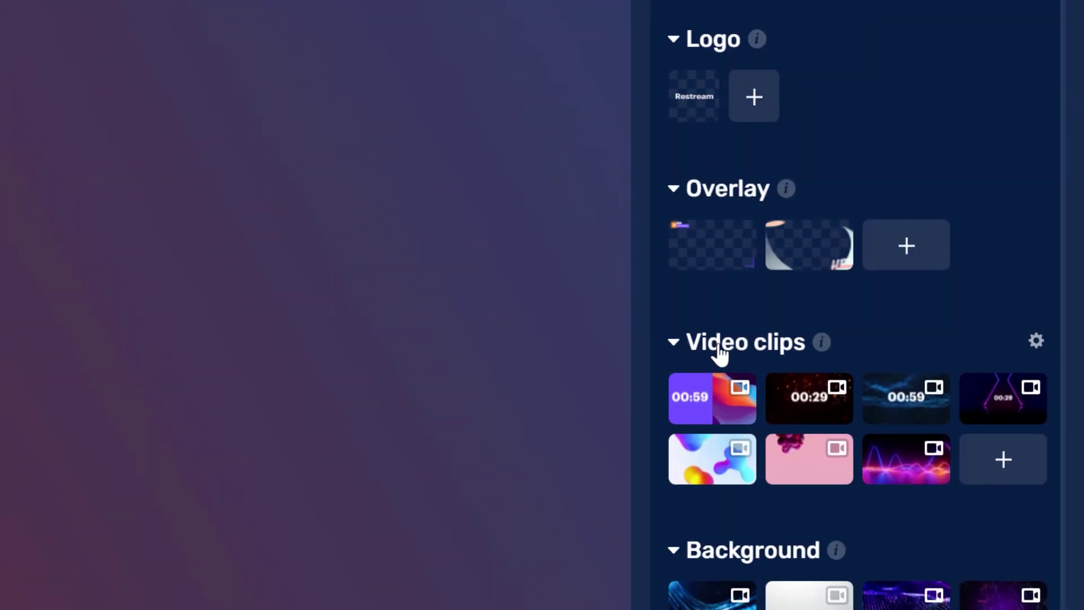
scroll(734, 423, "down", 6)
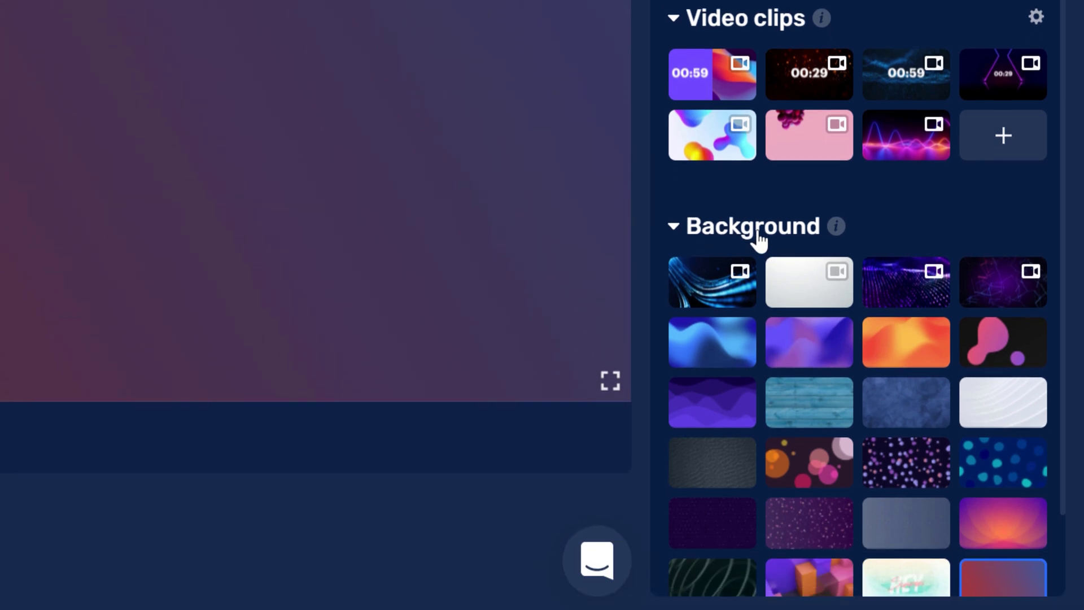
scroll(793, 232, "up", 10)
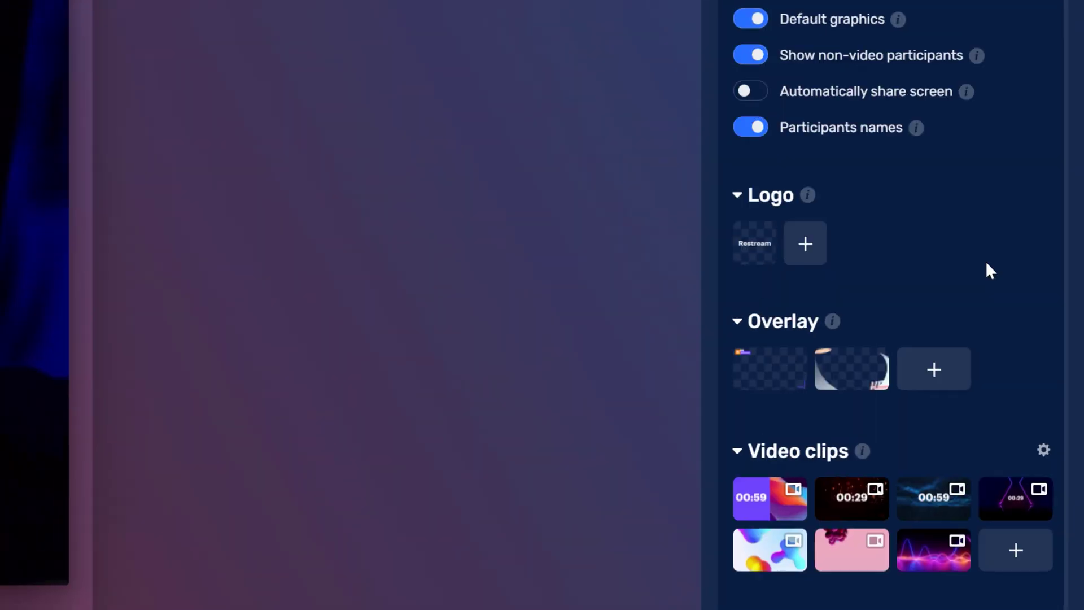
mouse_move(826, 371)
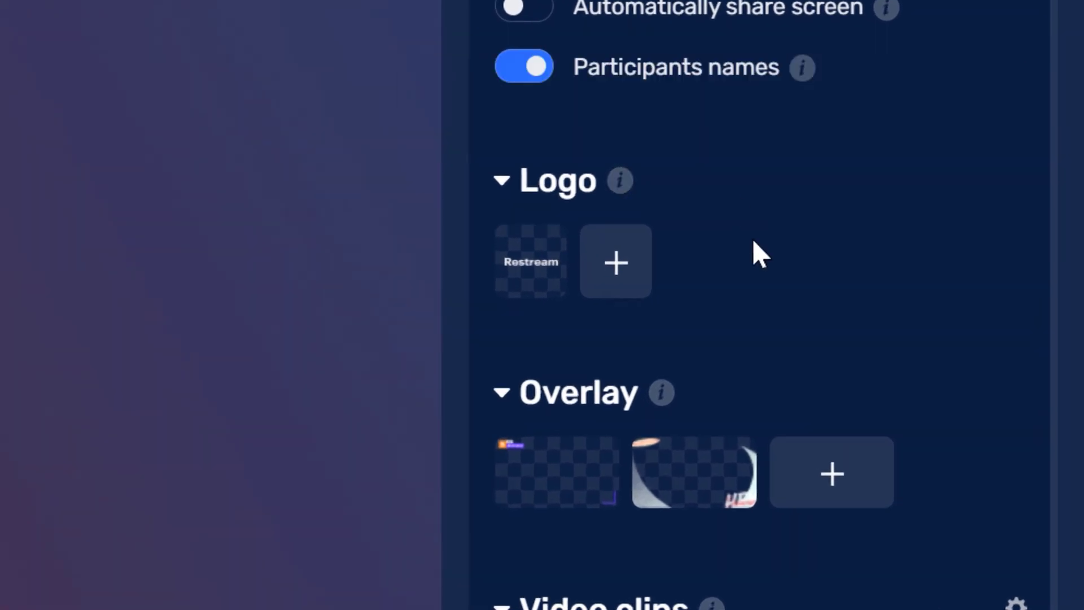
mouse_move(672, 389)
scroll(795, 403, "up", 5)
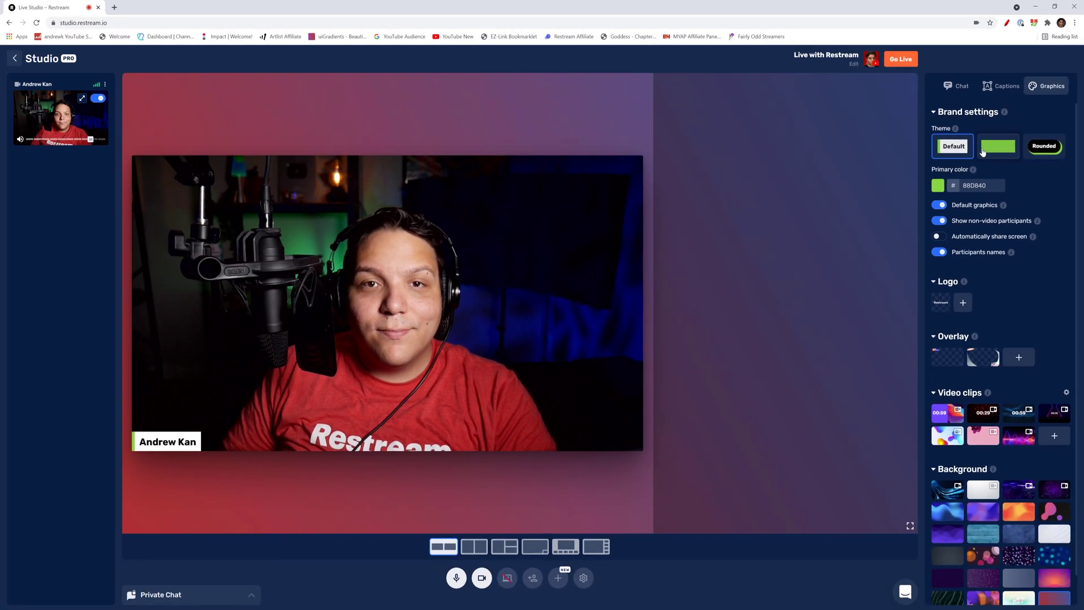
Preview the News and Rounded themes, then return to the Default theme.
left_click(779, 234)
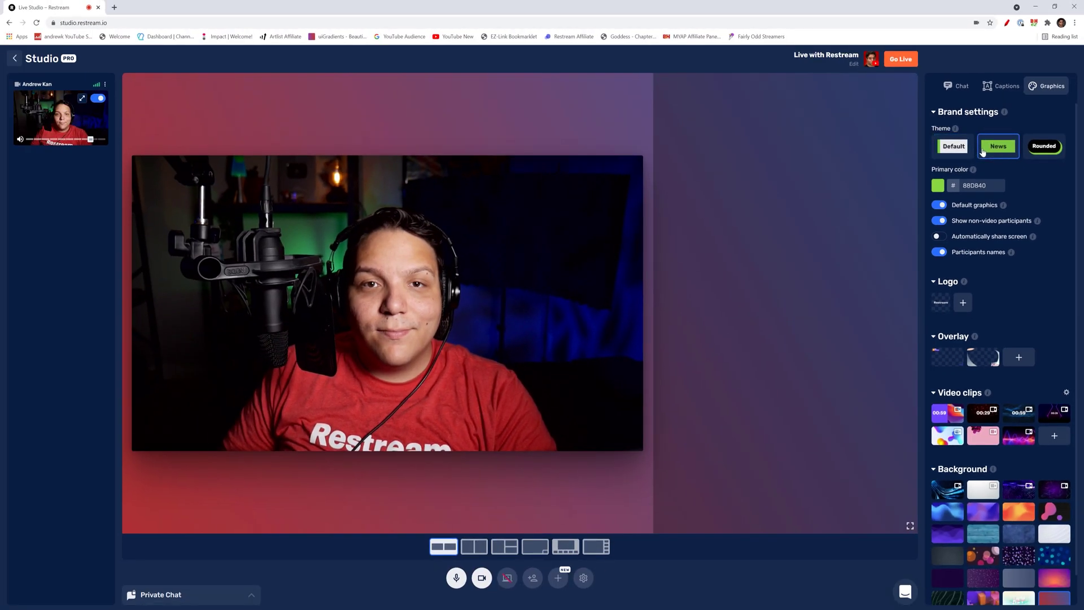
left_click(1031, 151)
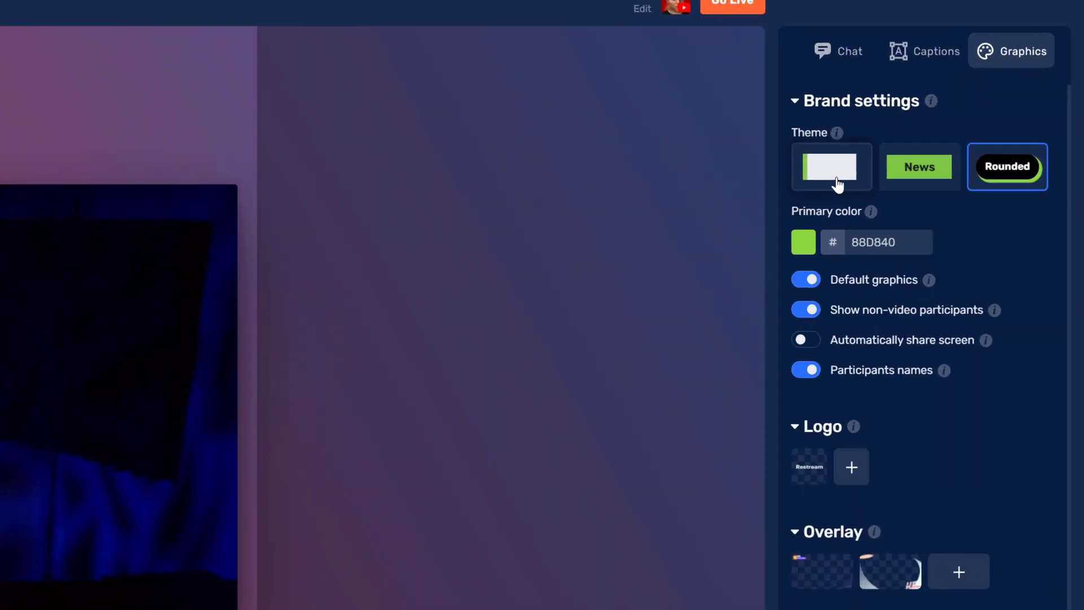
left_click(837, 182)
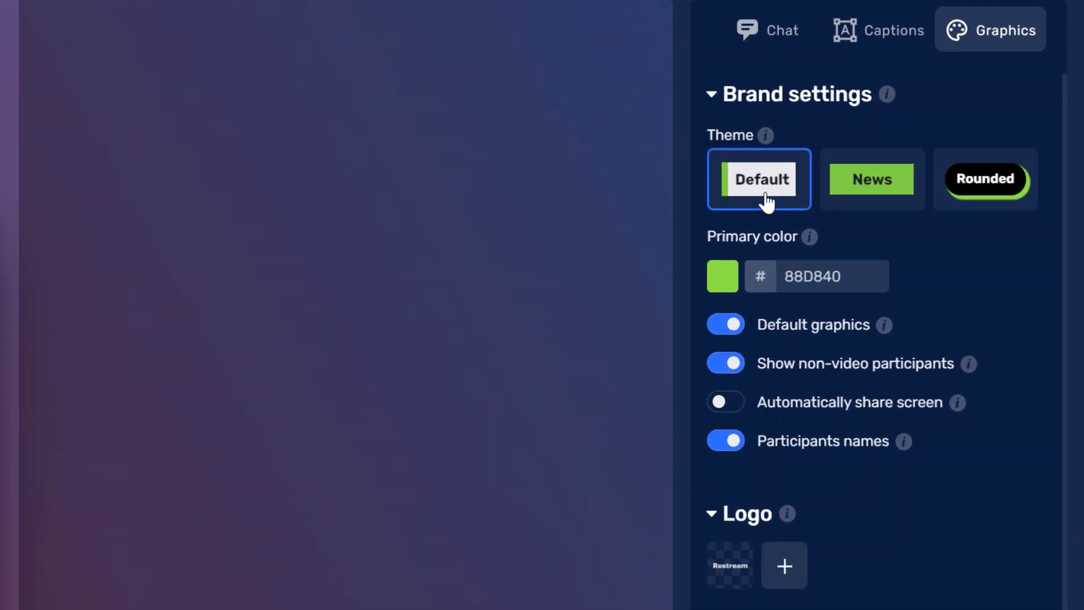
Keep the primary brand colour at 88D840 and turn Default graphics back on.
left_click(723, 277)
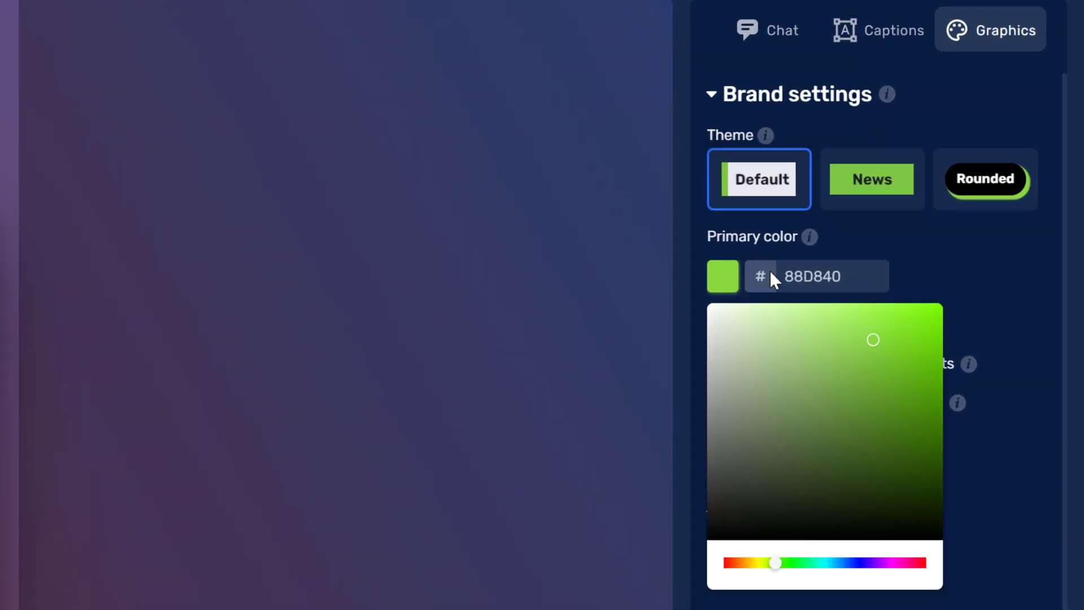
left_click(818, 275)
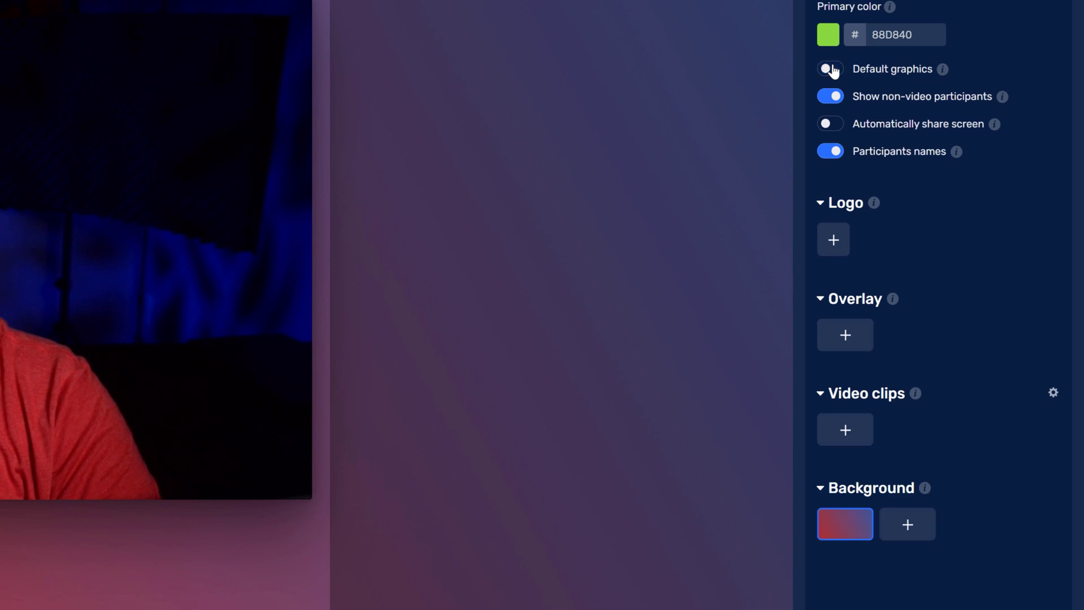
left_click(834, 71)
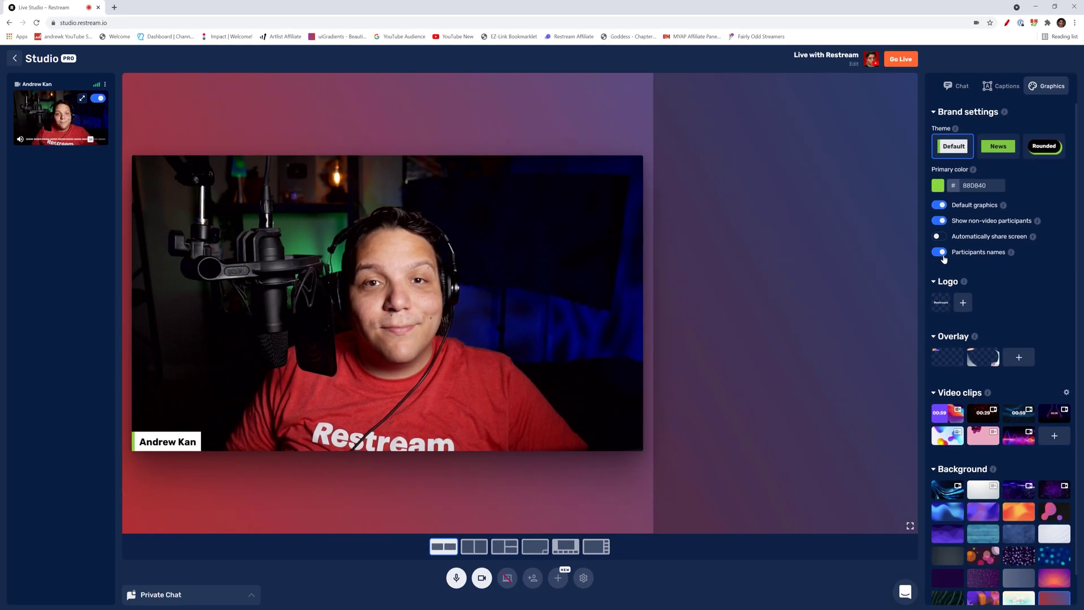
Turn Participants names off and back on in the video preview.
left_click(944, 257)
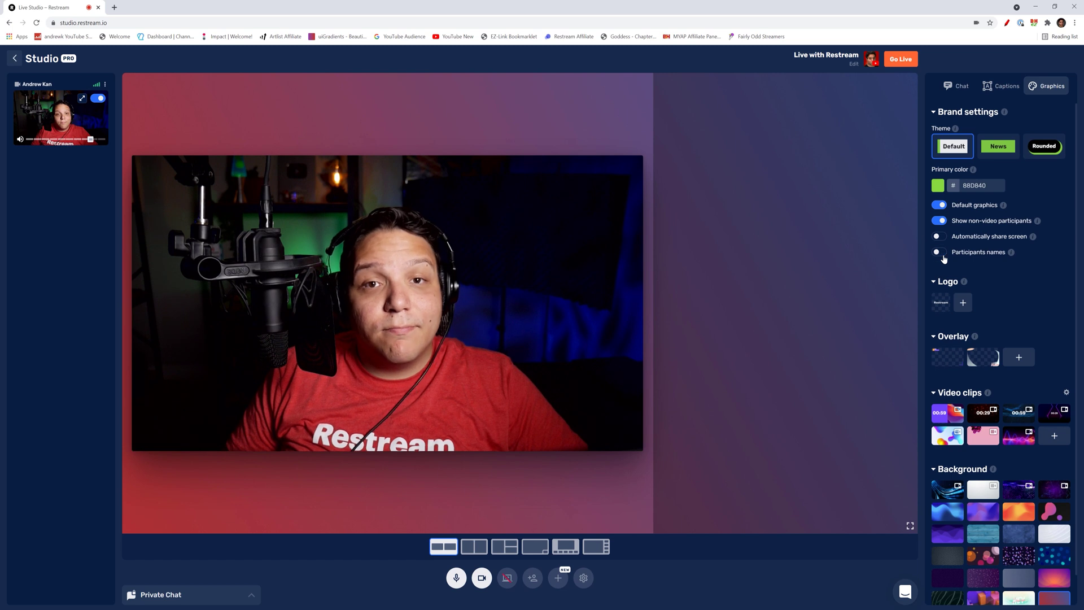
left_click(944, 255)
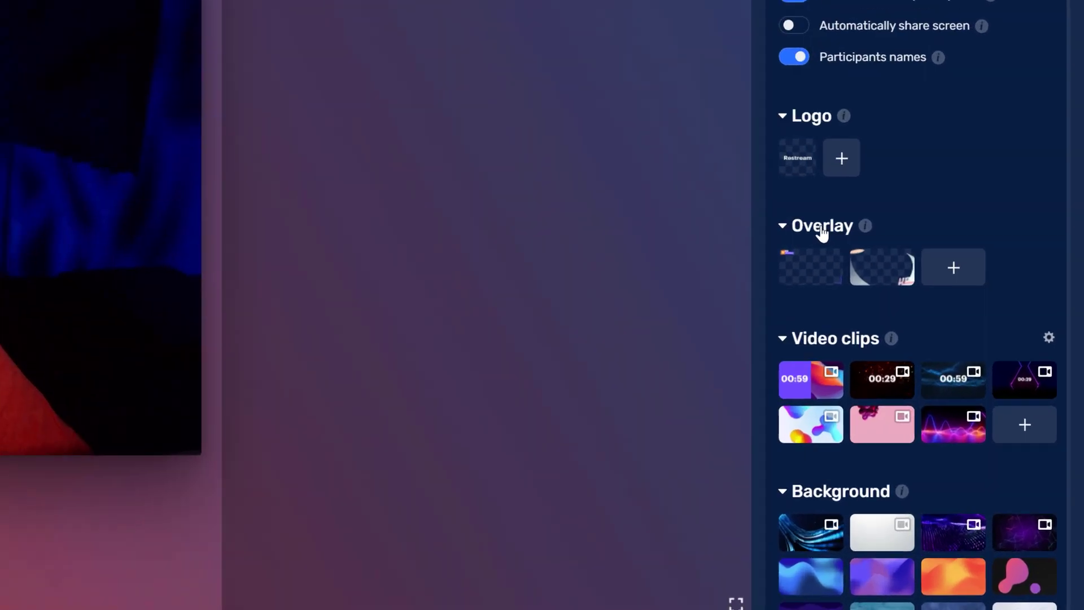
Show the Restream logo on stage, then show and hide the Summer overlay.
mouse_move(939, 302)
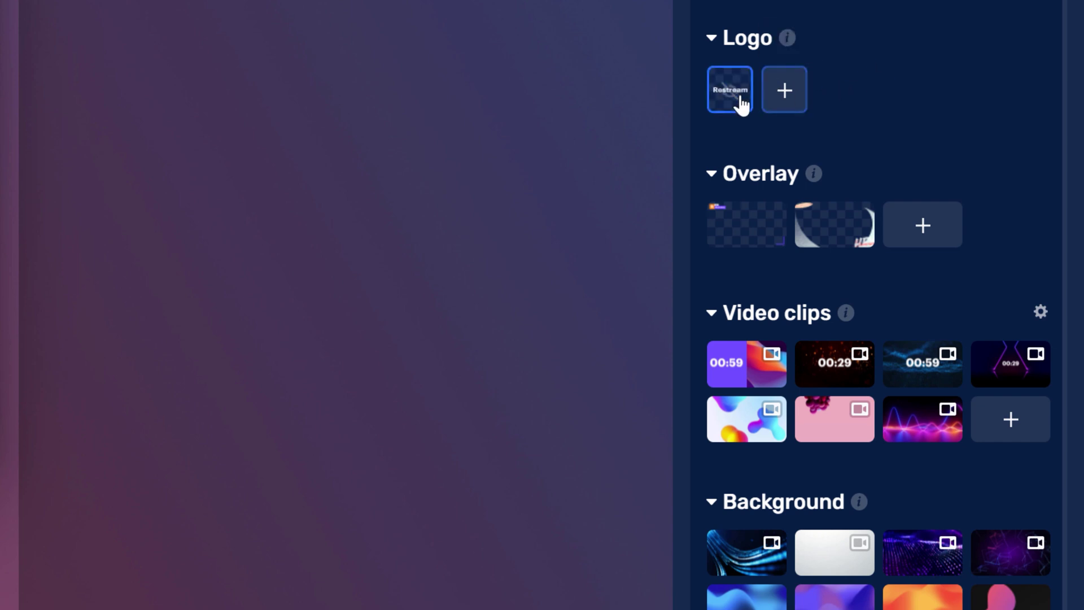
mouse_move(737, 100)
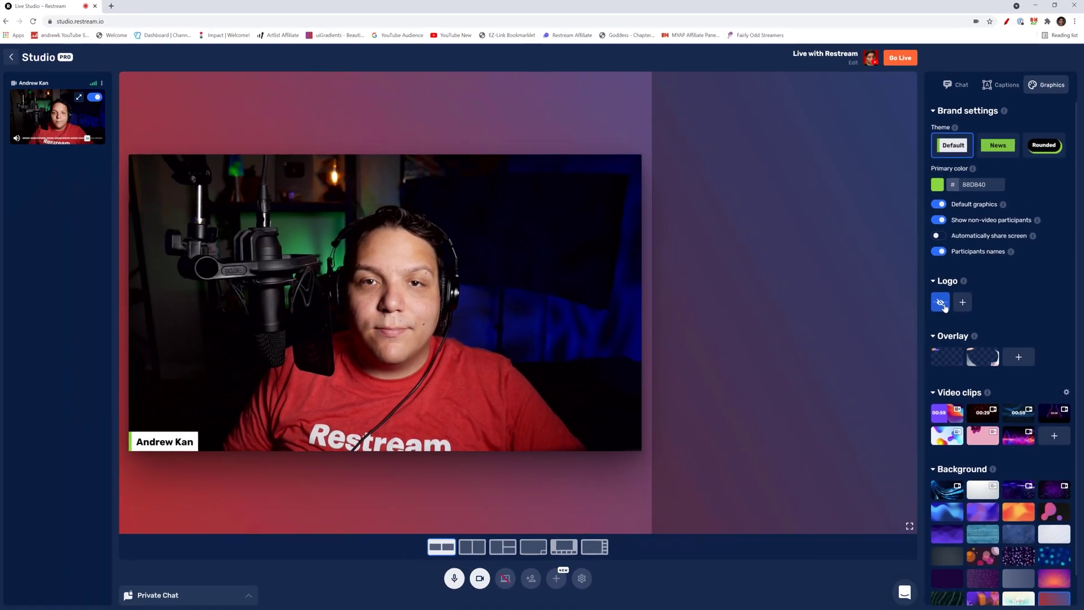
left_click(826, 188)
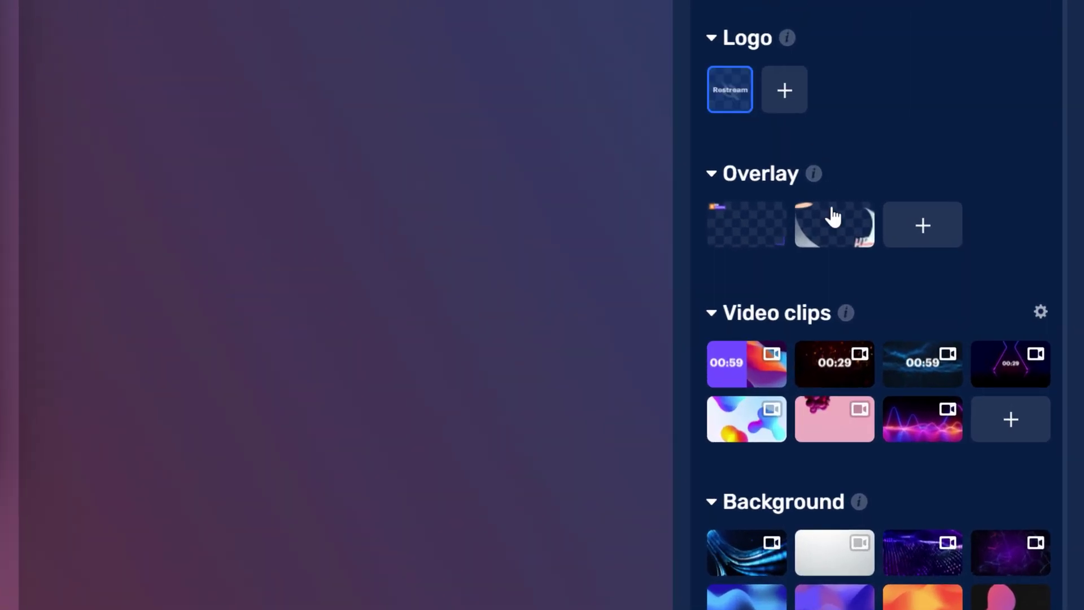
left_click(833, 240)
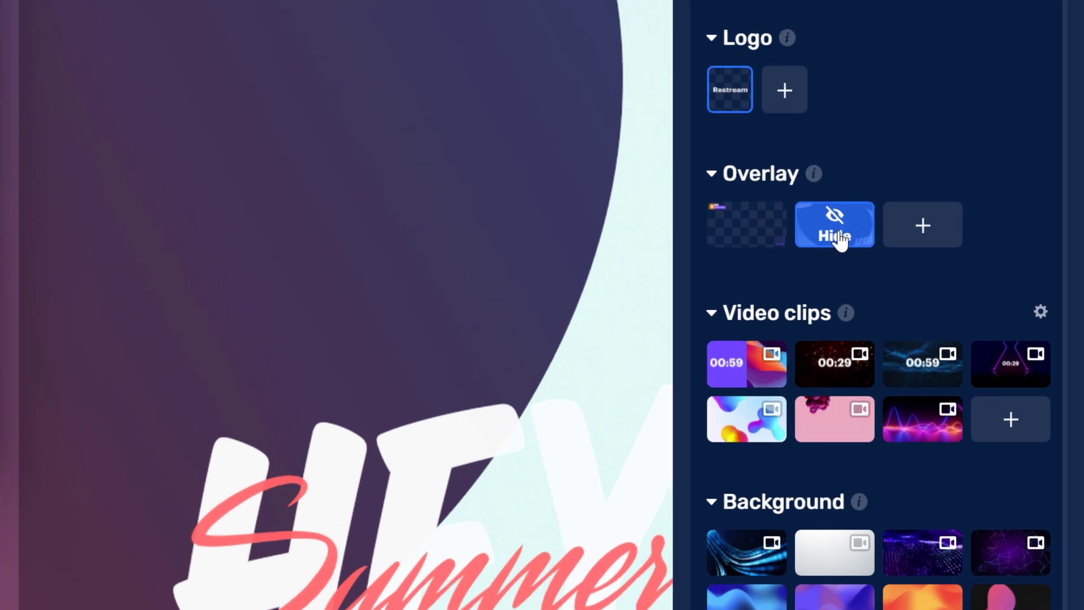
left_click(839, 238)
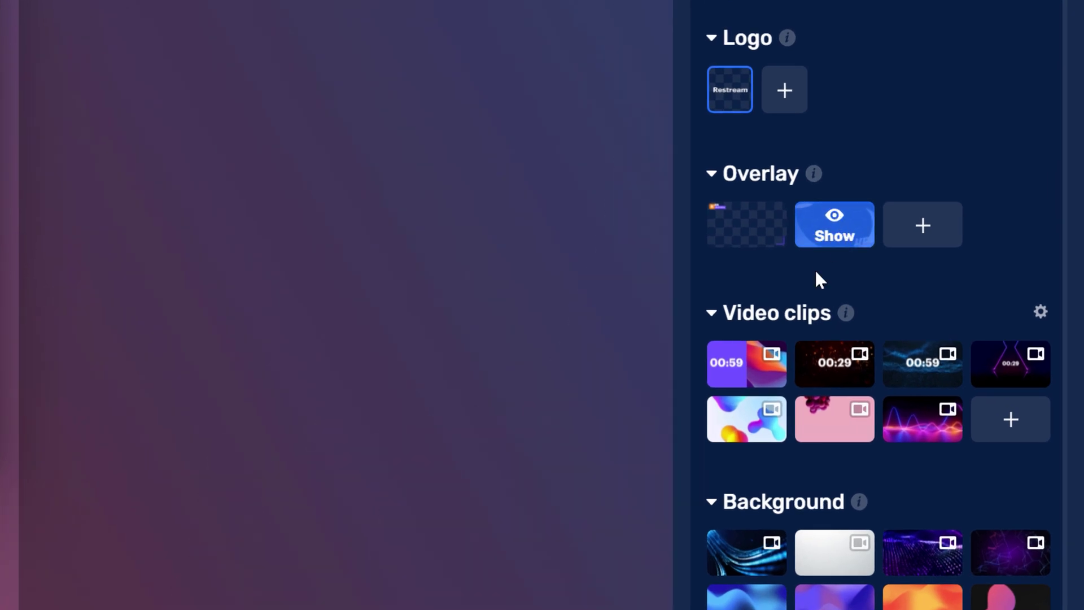
mouse_move(781, 357)
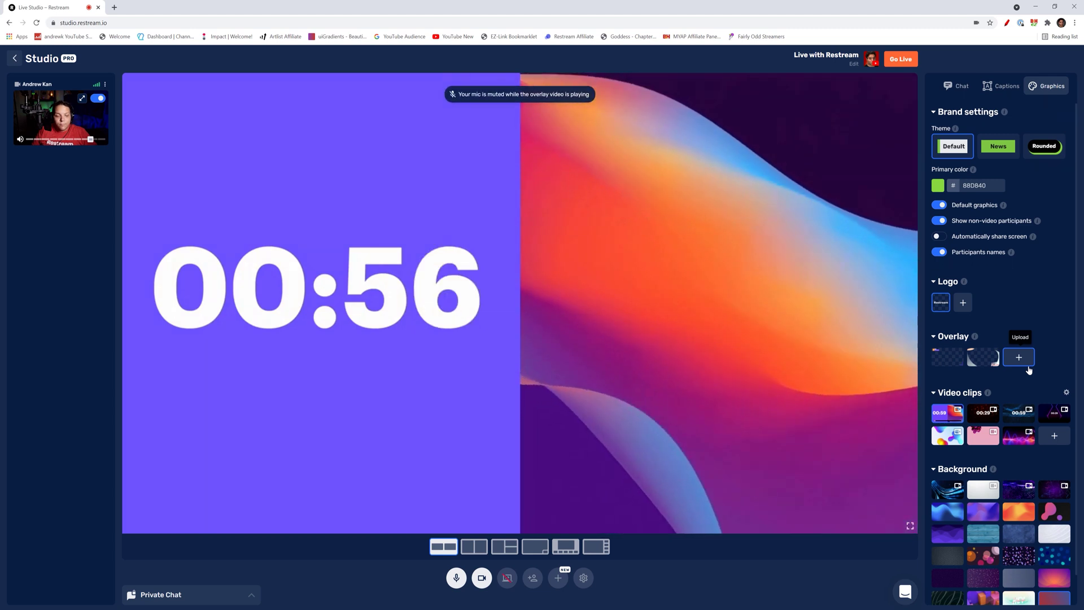
Stop the countdown clip, try the light-streaks background, then restore the red-purple gradient background.
left_click(953, 414)
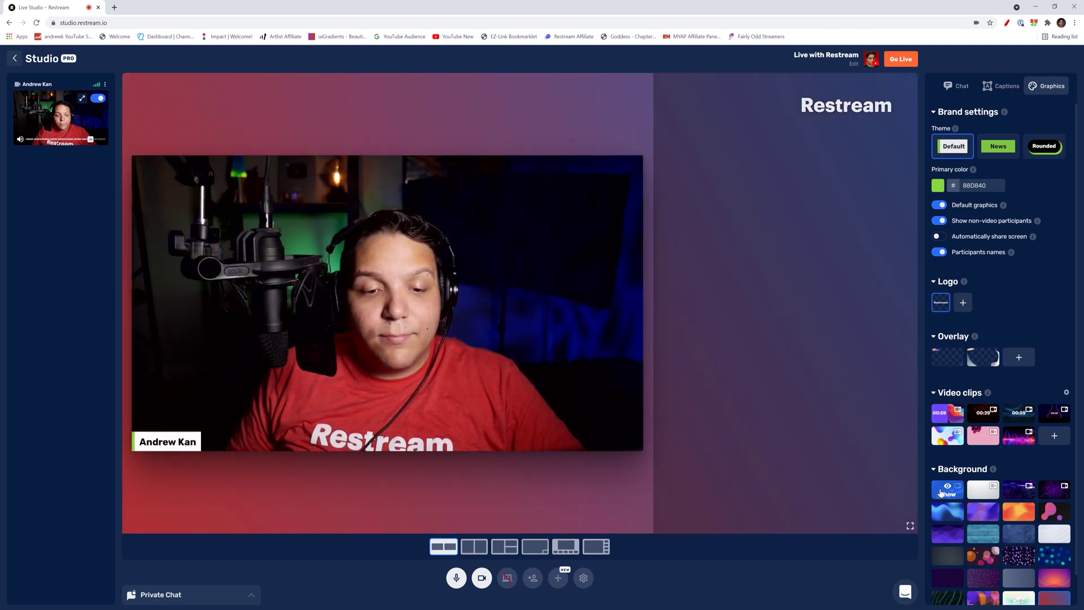
left_click(940, 493)
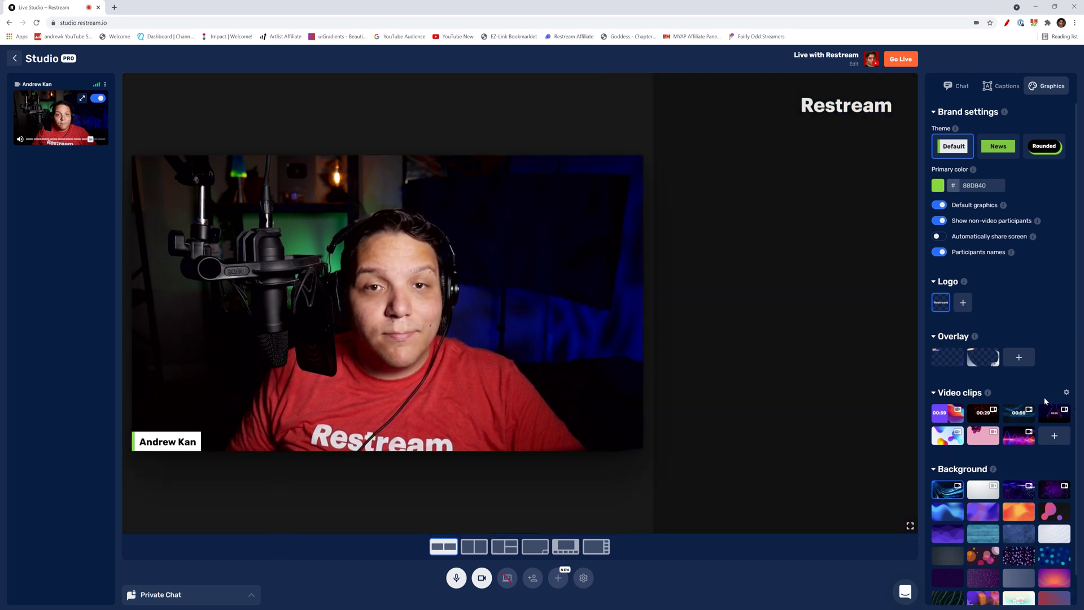
left_click(1049, 579)
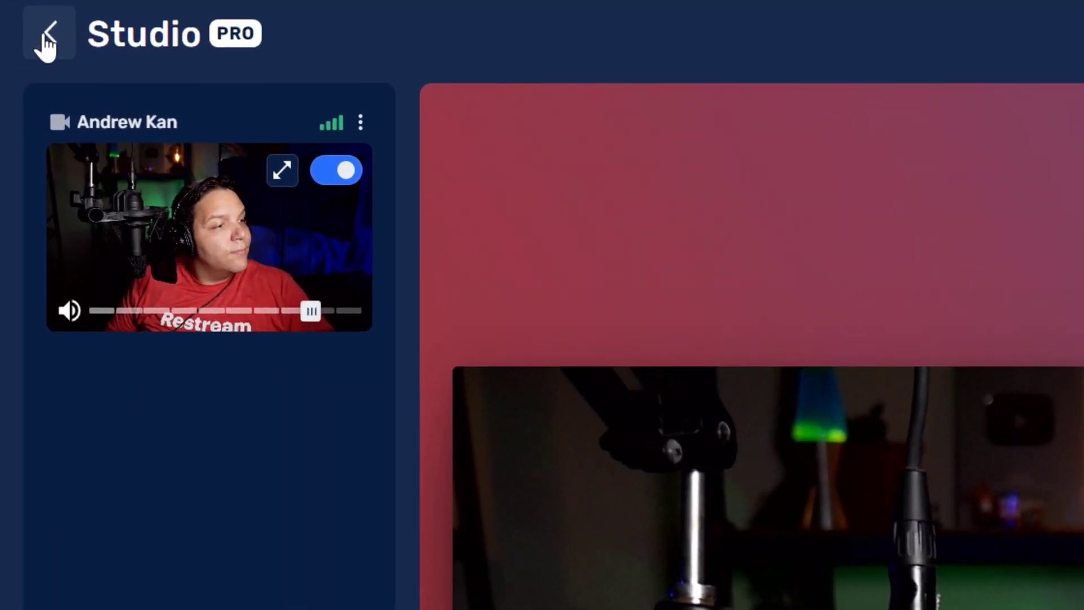
left_click(104, 32)
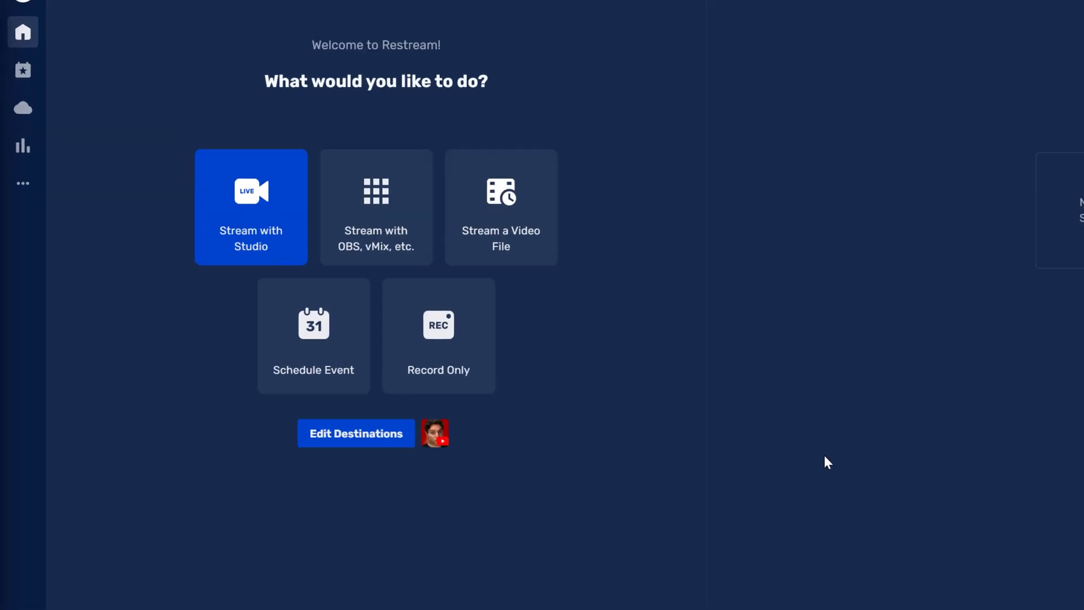
Schedule 'YouTube Channel Review Stream' for Aug 17, 2021 at 02:00 PM with an uploaded thumbnail.
left_click(344, 384)
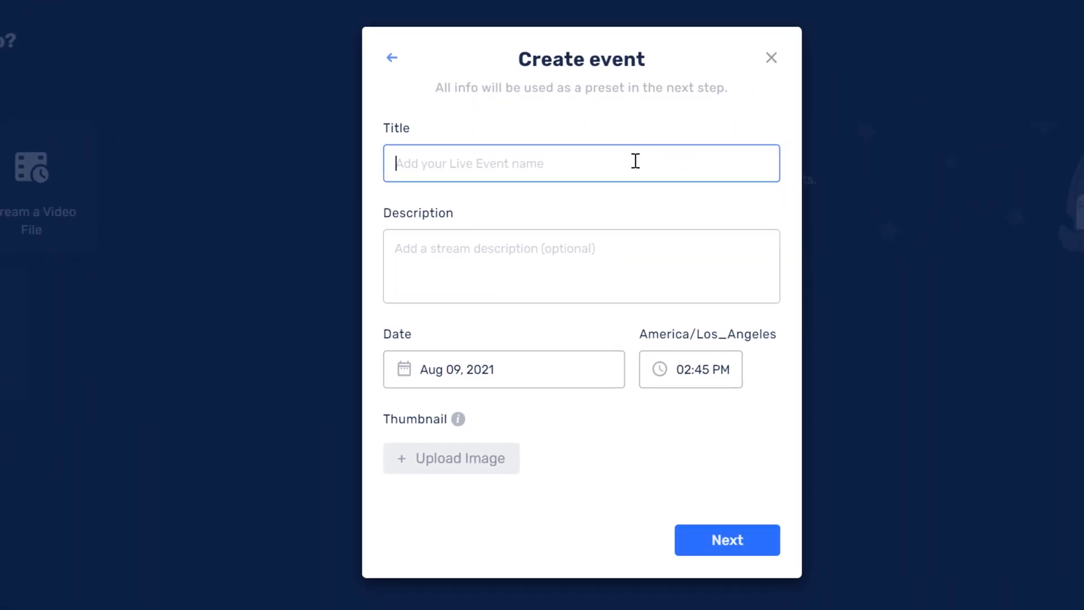
type("YouTube Channel Review Stream")
left_click(989, 416)
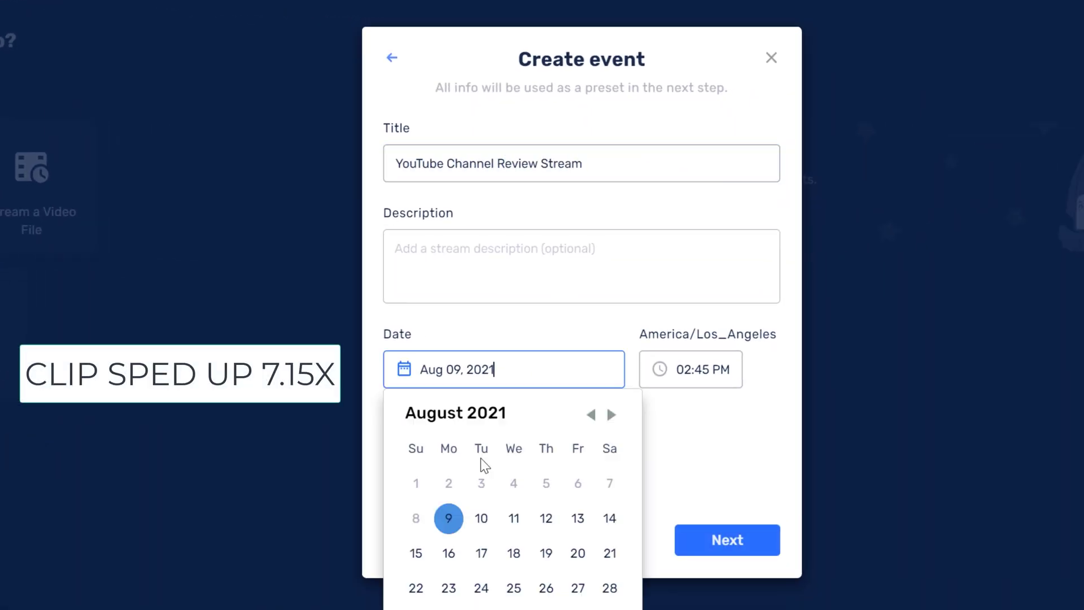
left_click(481, 553)
left_click(690, 369)
scroll(693, 509, "down", 5)
left_click(685, 540)
left_click(447, 455)
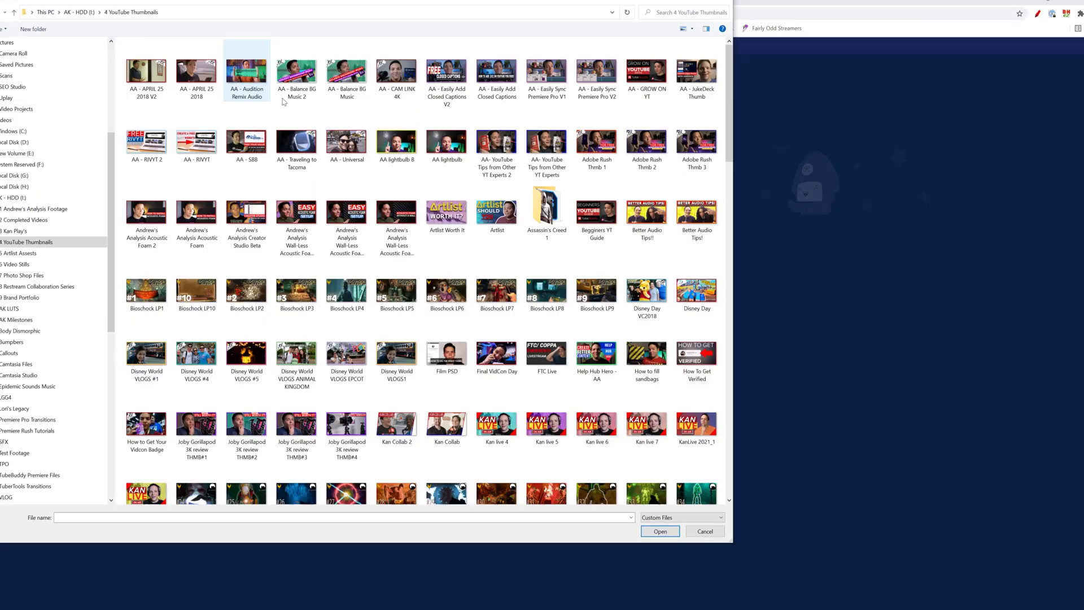
scroll(283, 101, "up", 5)
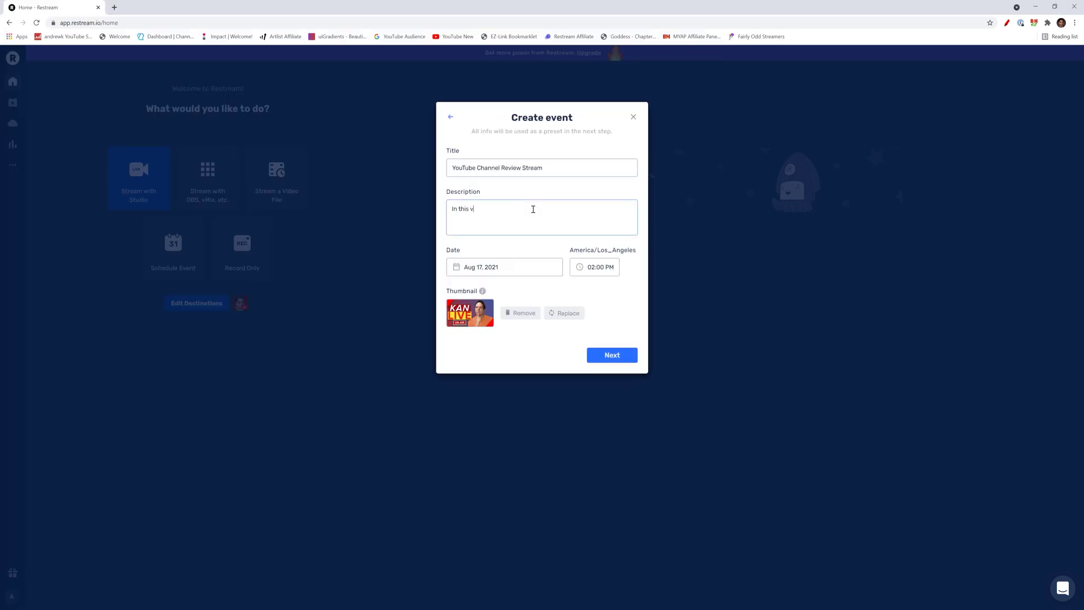